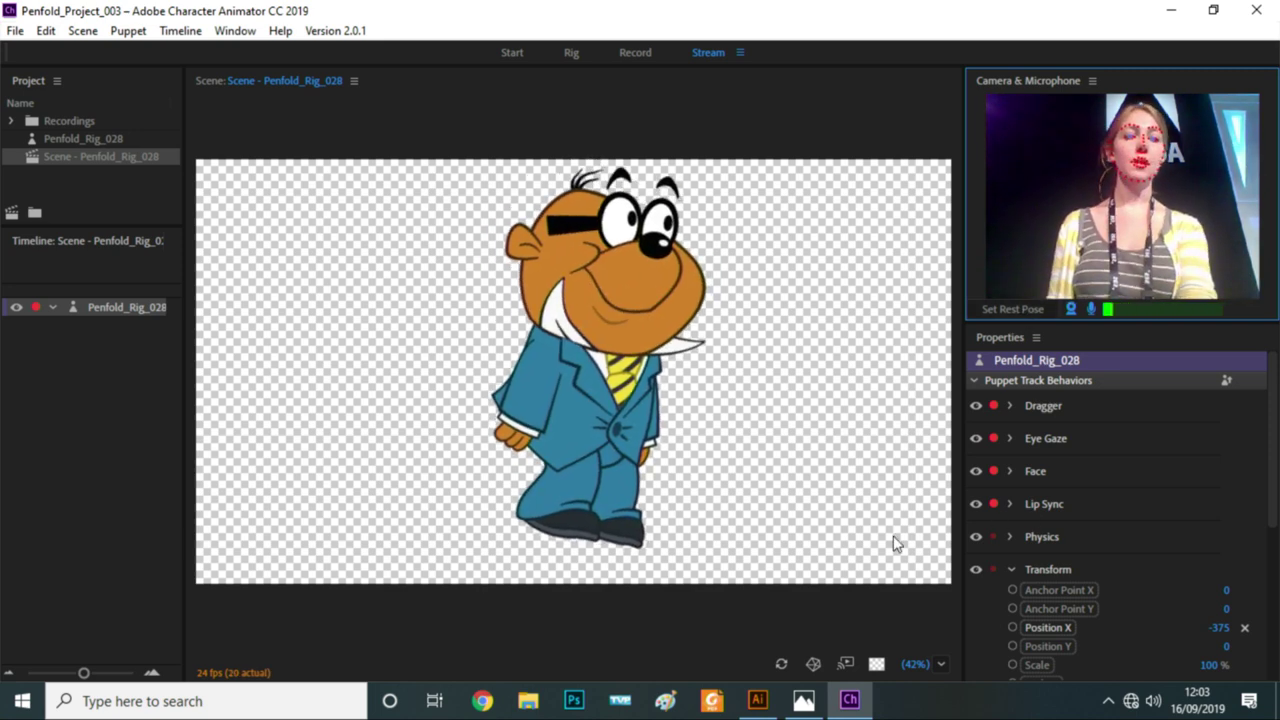
In Illustrator, expand +Penfold > Head > +Frontal > +Mouth to list the mouth shapes, then view Snip_01
{"action": "left_click", "coordinate": [757, 700]}
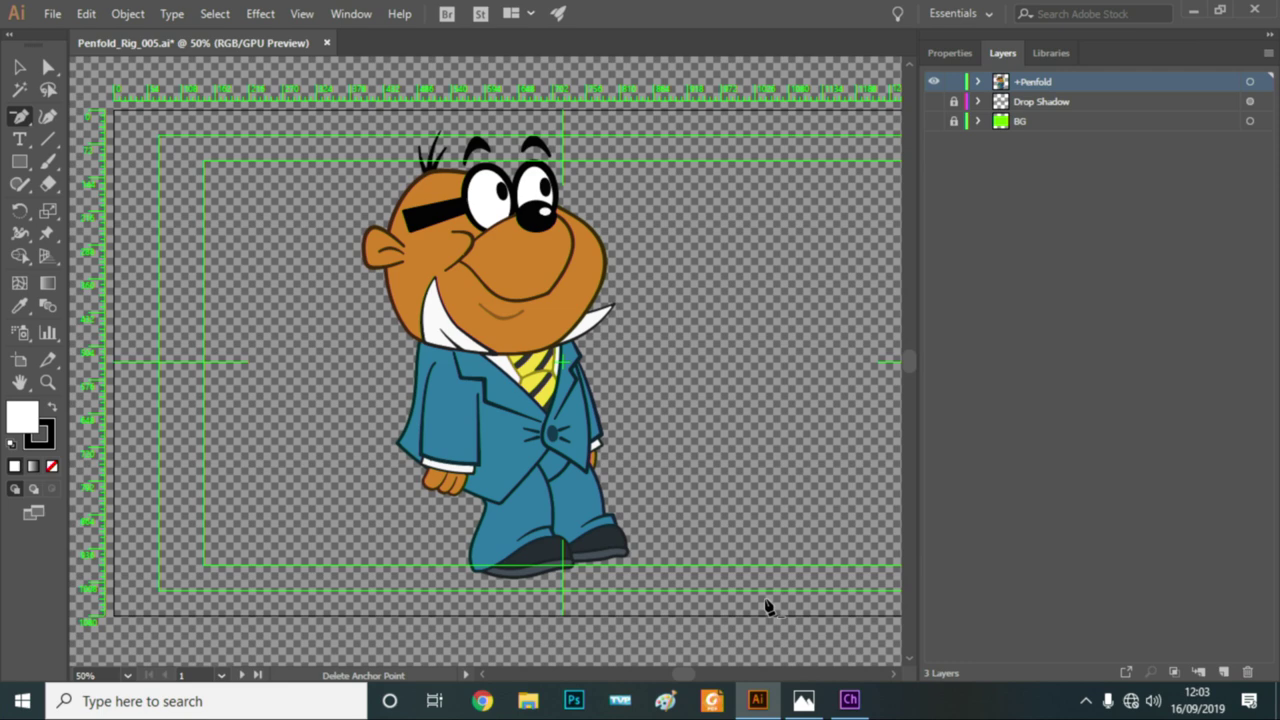
{"action": "left_click", "coordinate": [979, 82]}
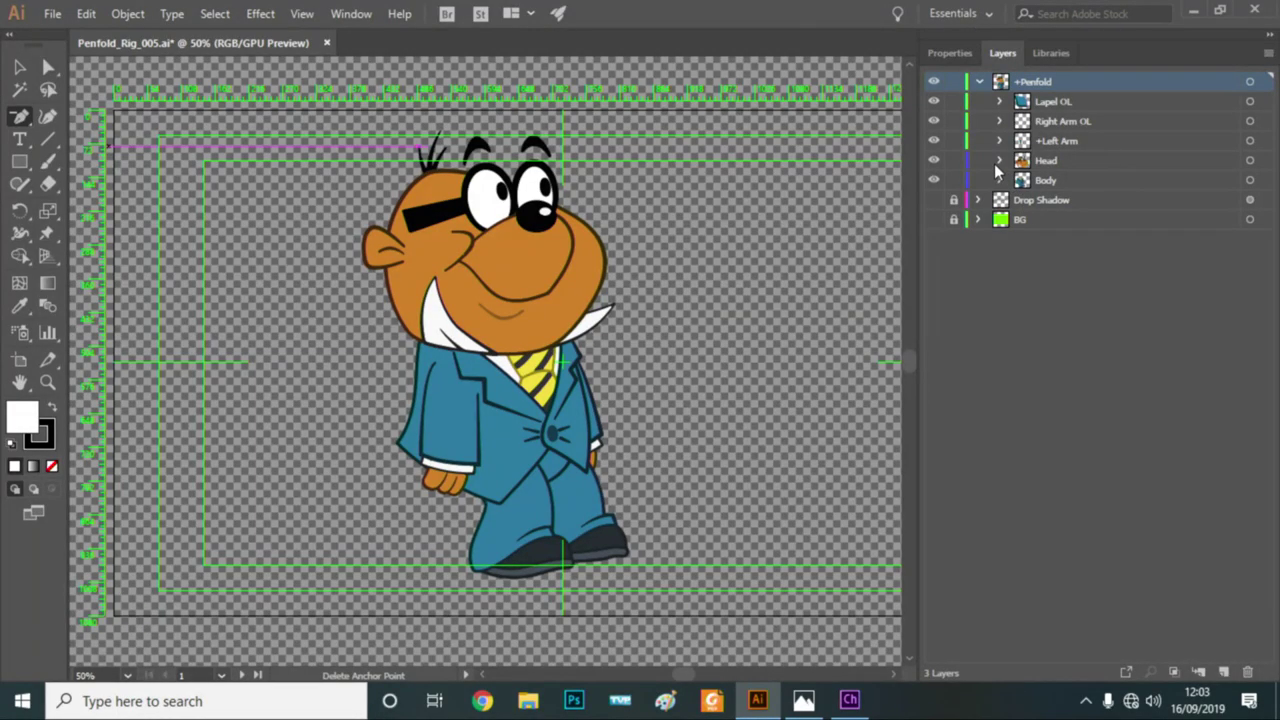
{"action": "left_click", "coordinate": [999, 161]}
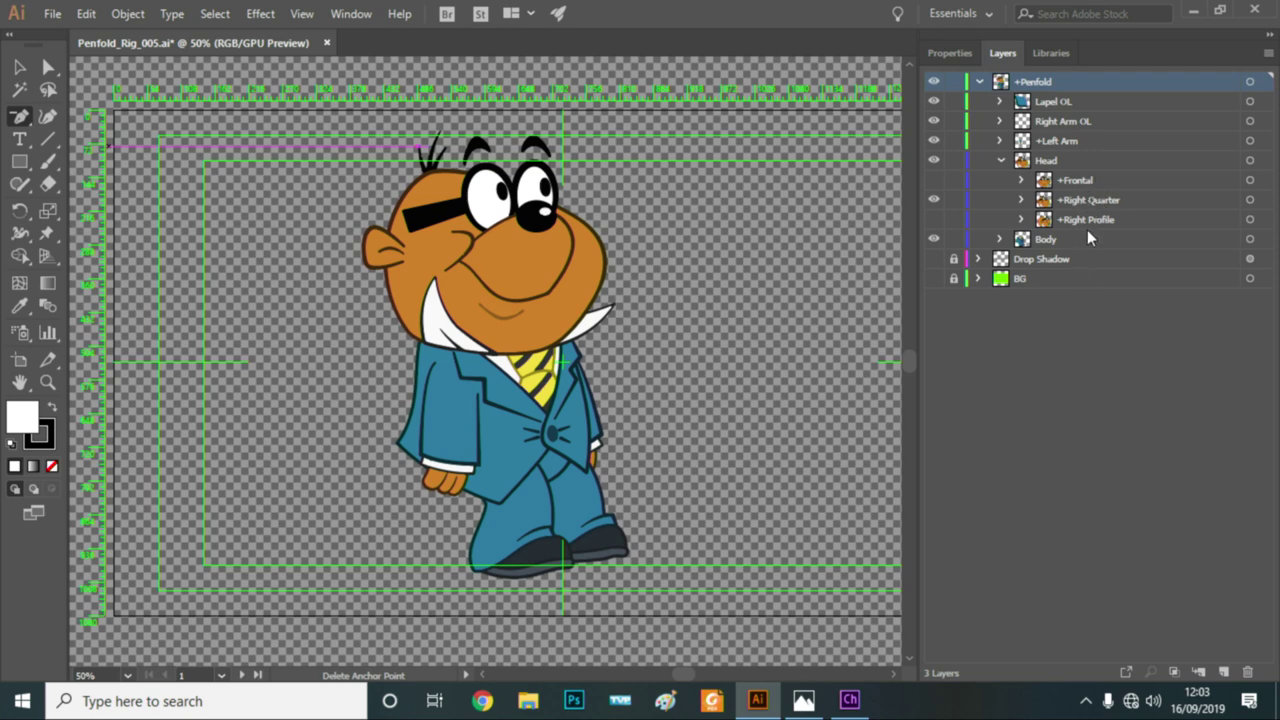
{"action": "left_click", "coordinate": [1021, 181]}
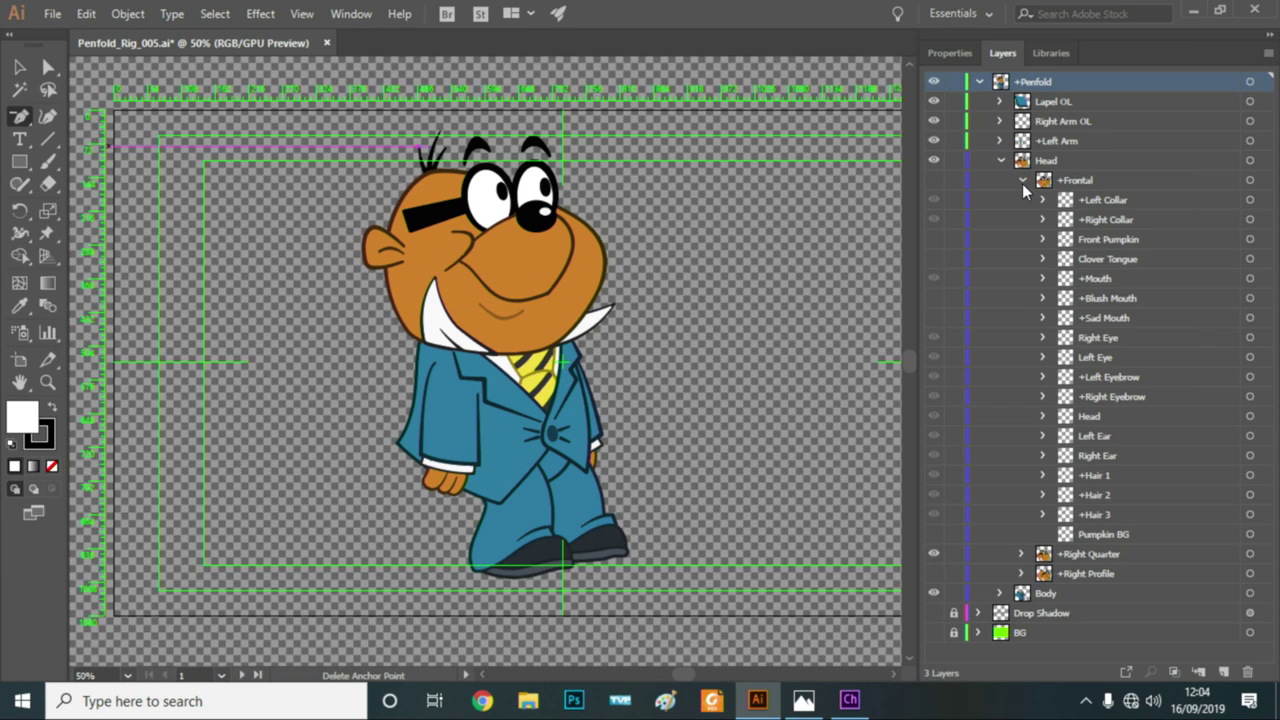
{"action": "left_click", "coordinate": [1043, 278]}
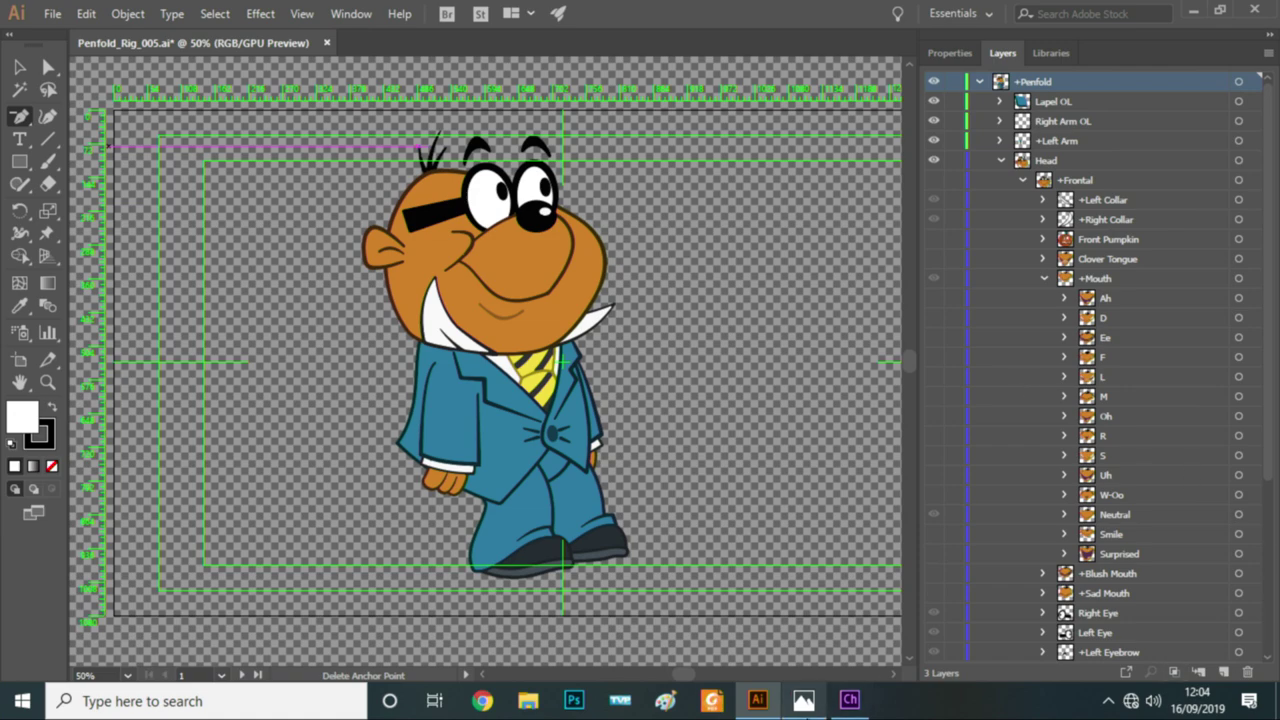
{"action": "left_click", "coordinate": [828, 598]}
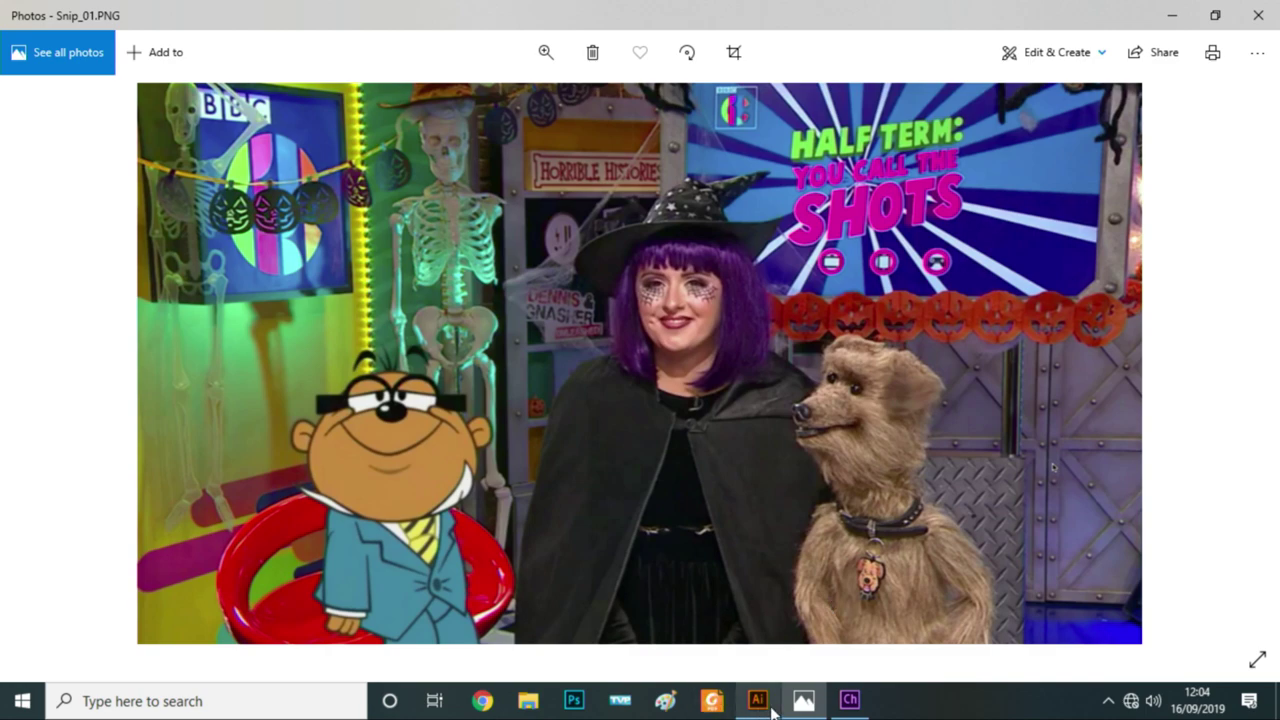
Advance through the Penfold broadcast stills in Photos from Snip_01 to Snip_04
{"action": "left_click", "coordinate": [849, 701]}
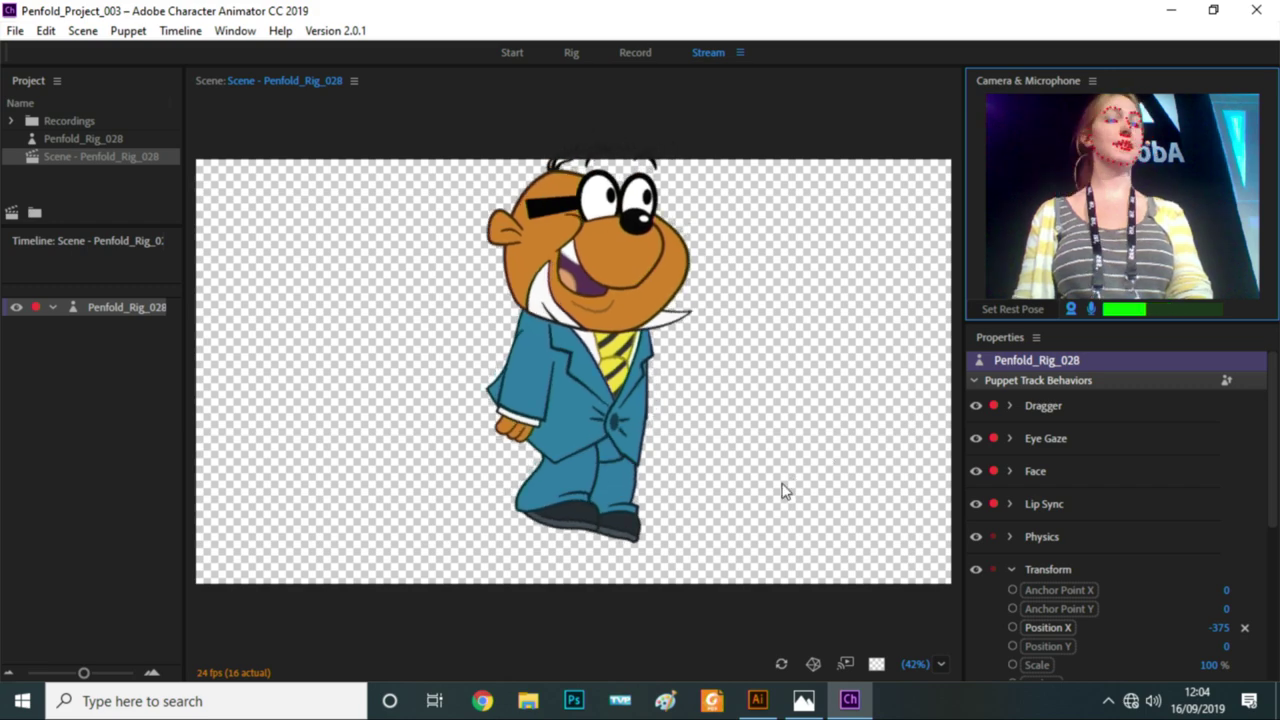
{"action": "left_click", "coordinate": [803, 700]}
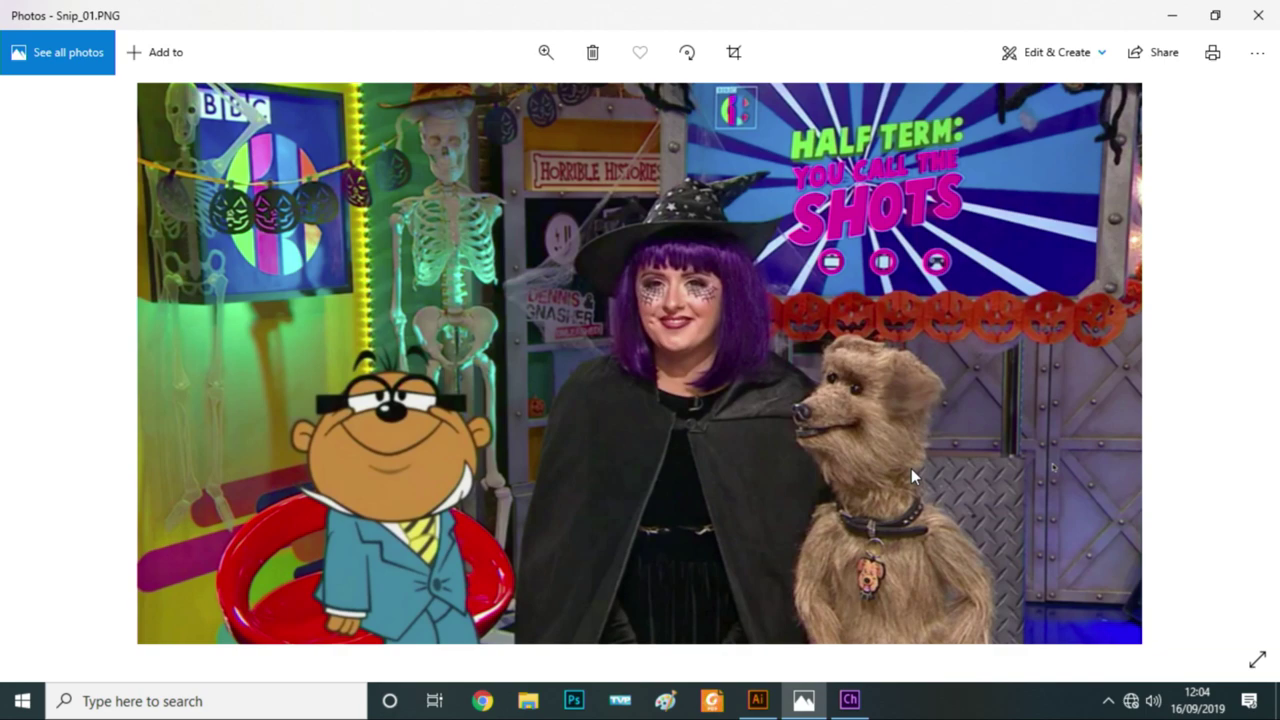
{"action": "key", "text": "Right"}
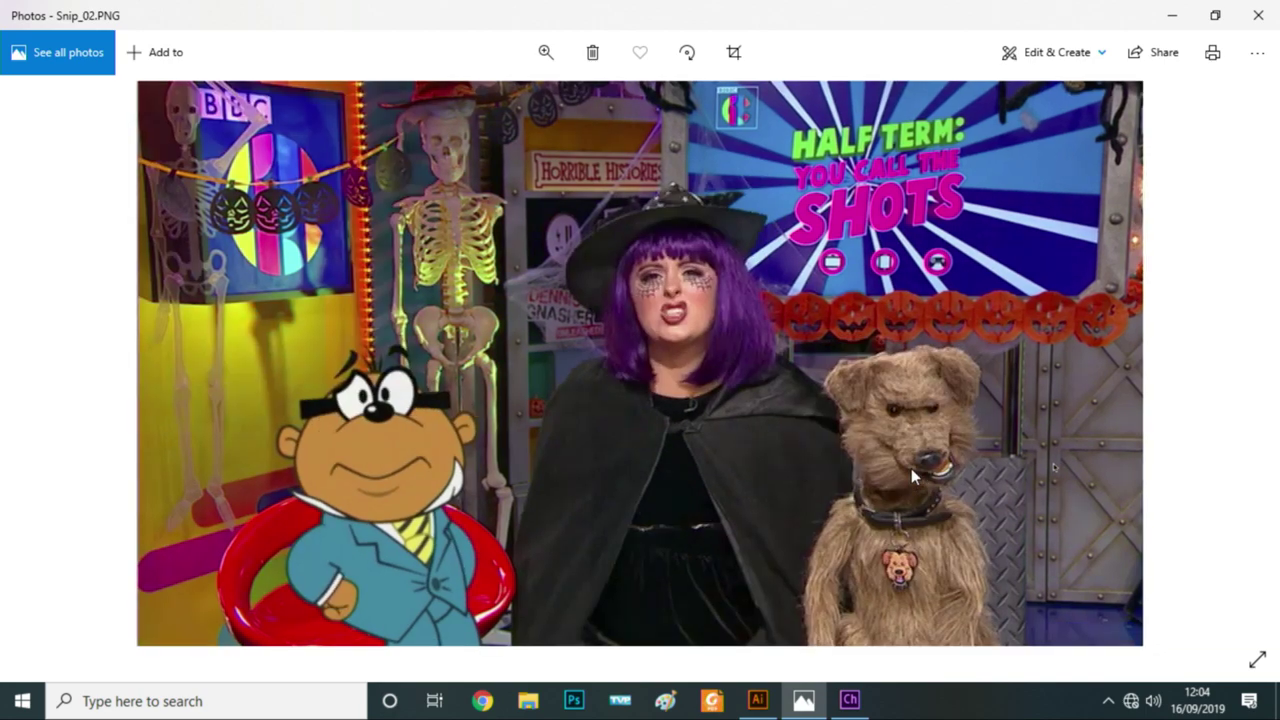
{"action": "key", "text": "Right"}
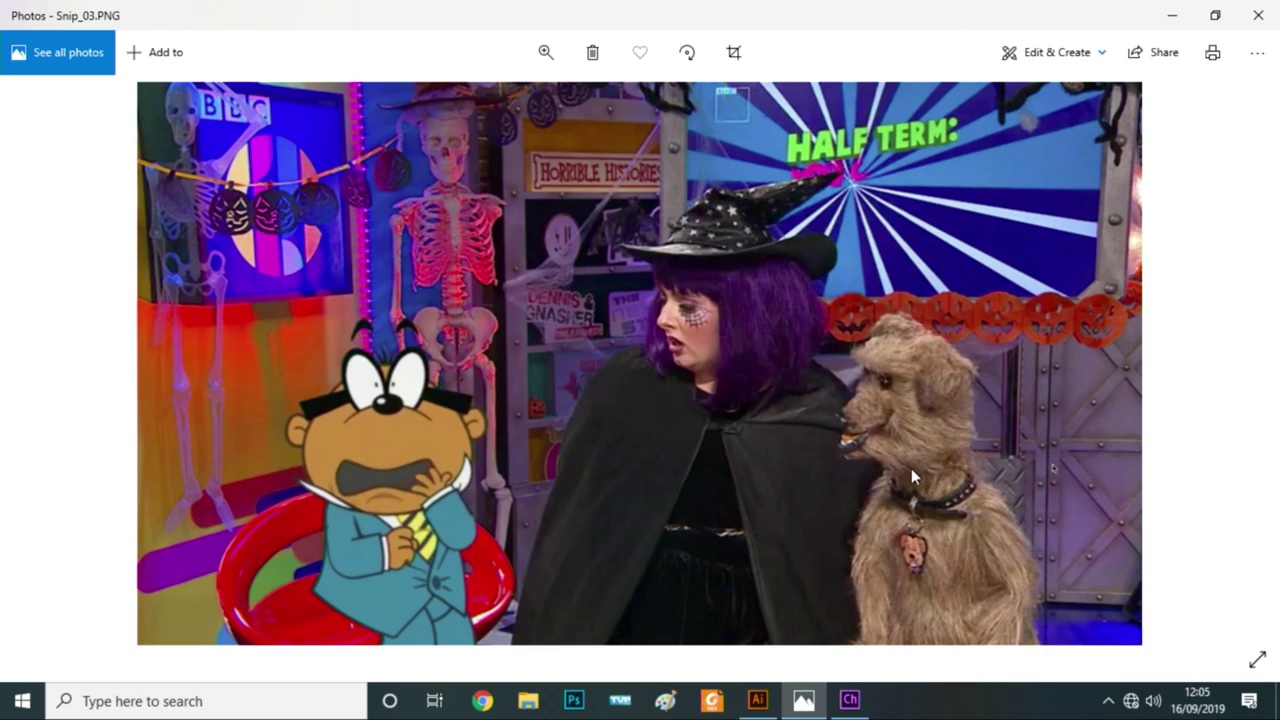
{"action": "key", "text": "Right"}
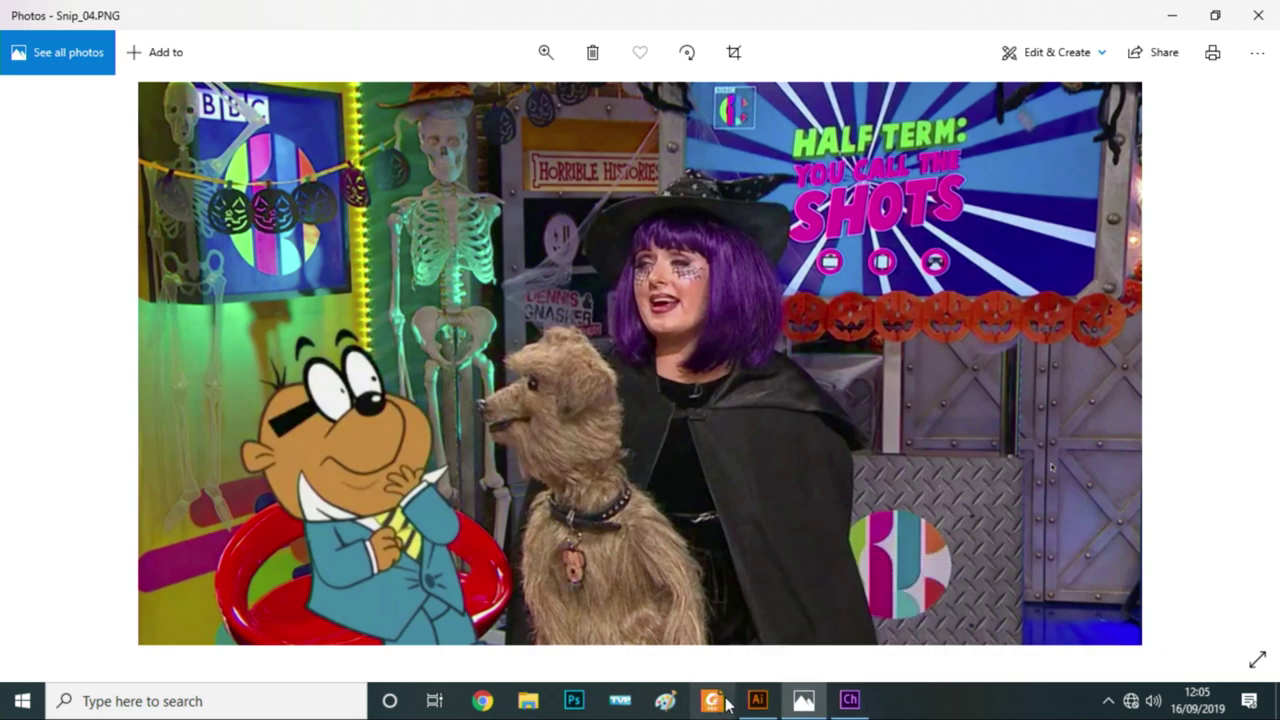
In Penfold_Rig_005.ai, expand the W-Oo and Oh mouths to show their six and four frames
{"action": "left_click", "coordinate": [760, 703]}
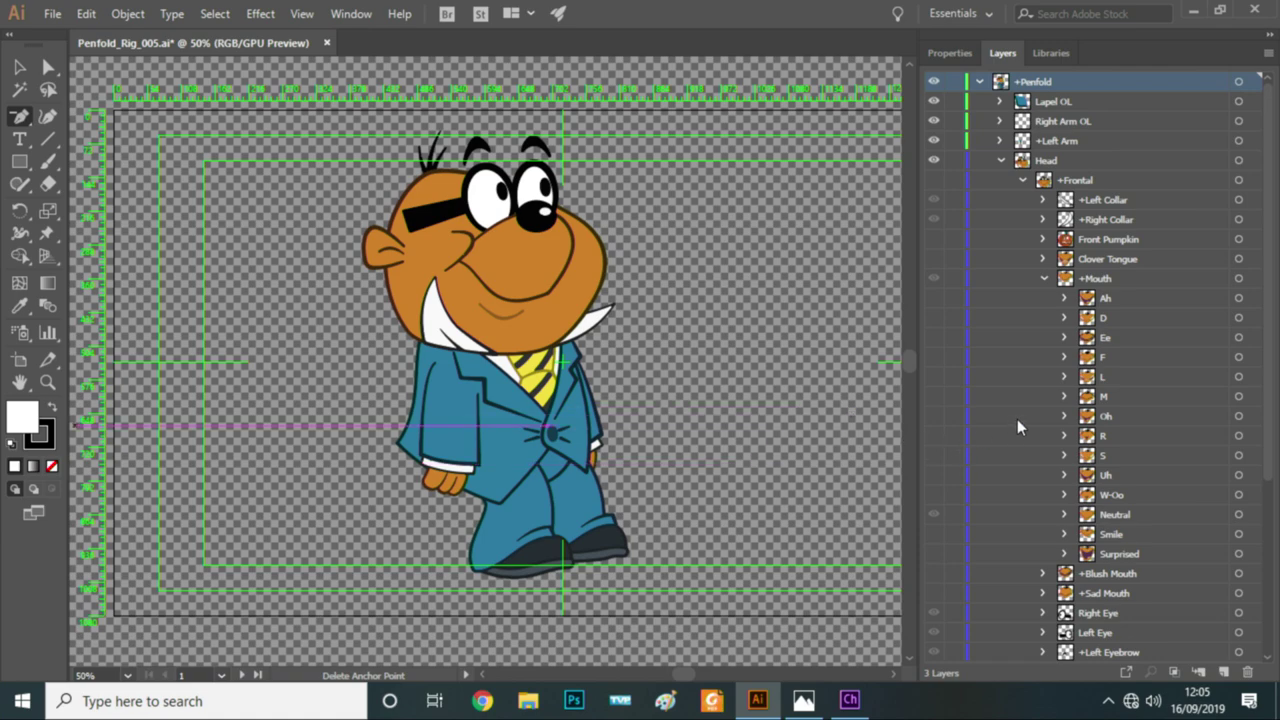
{"action": "left_click", "coordinate": [1065, 495]}
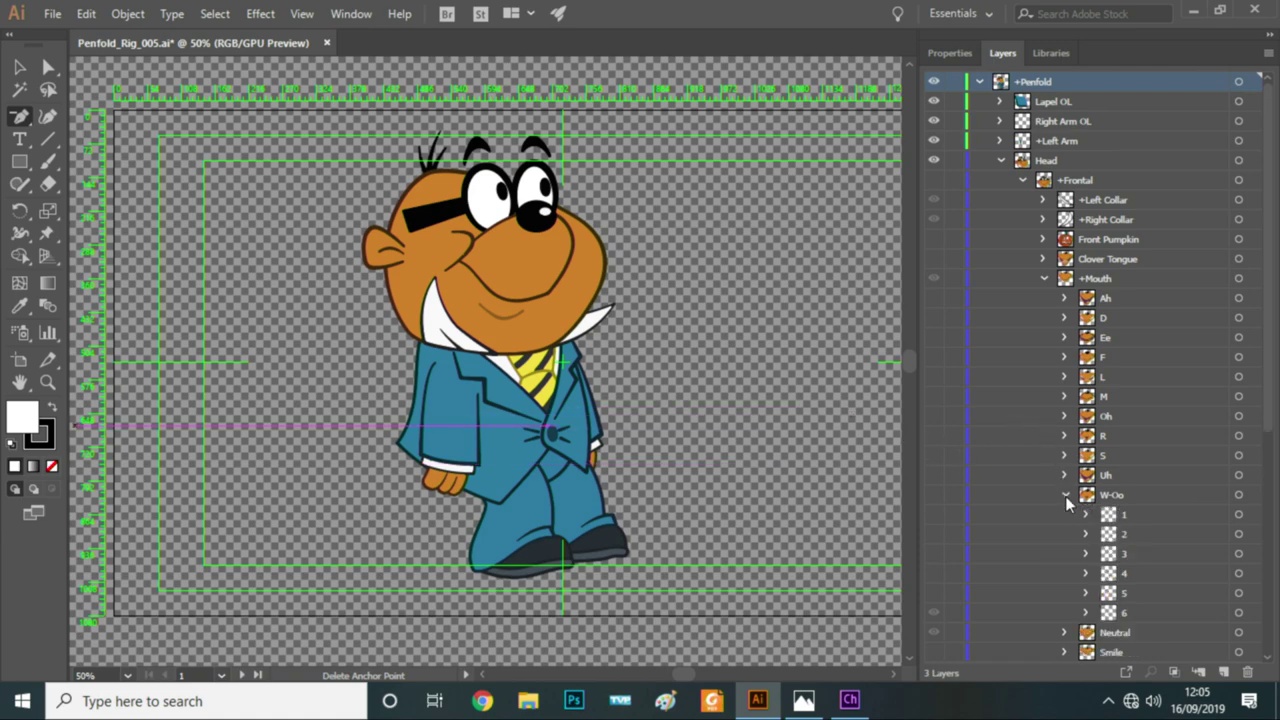
{"action": "left_click", "coordinate": [1063, 416]}
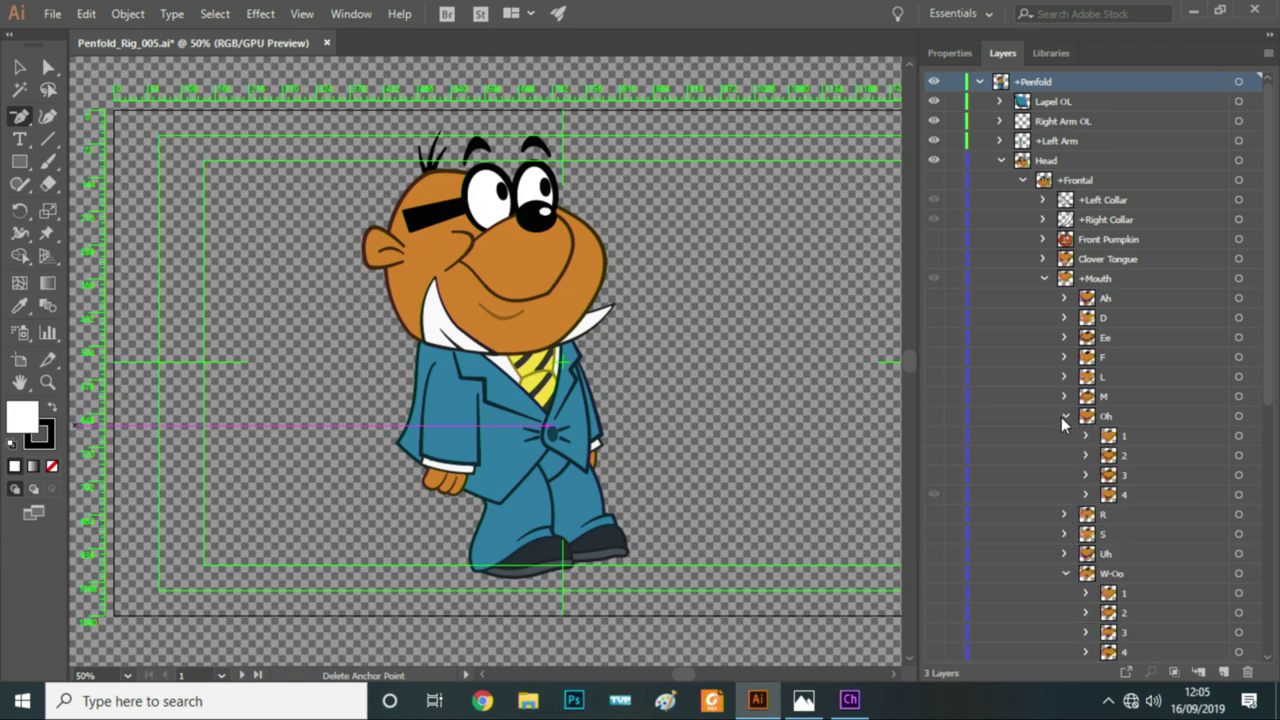
{"action": "scroll", "coordinate": [1061, 417], "scroll_direction": "down", "scroll_amount": 4}
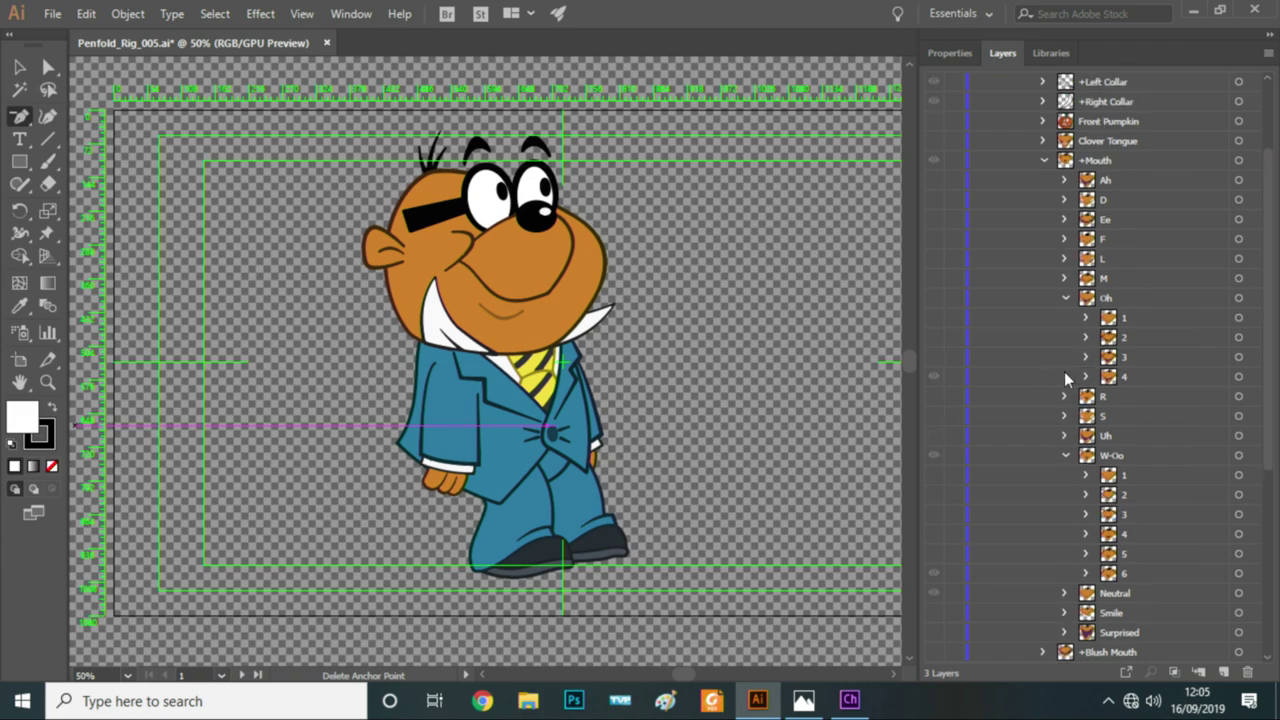
{"action": "scroll", "coordinate": [1066, 378], "scroll_direction": "down", "scroll_amount": 1}
{"action": "scroll", "coordinate": [1066, 378], "scroll_direction": "up", "scroll_amount": 2}
{"action": "scroll", "coordinate": [1066, 378], "scroll_direction": "down", "scroll_amount": 2}
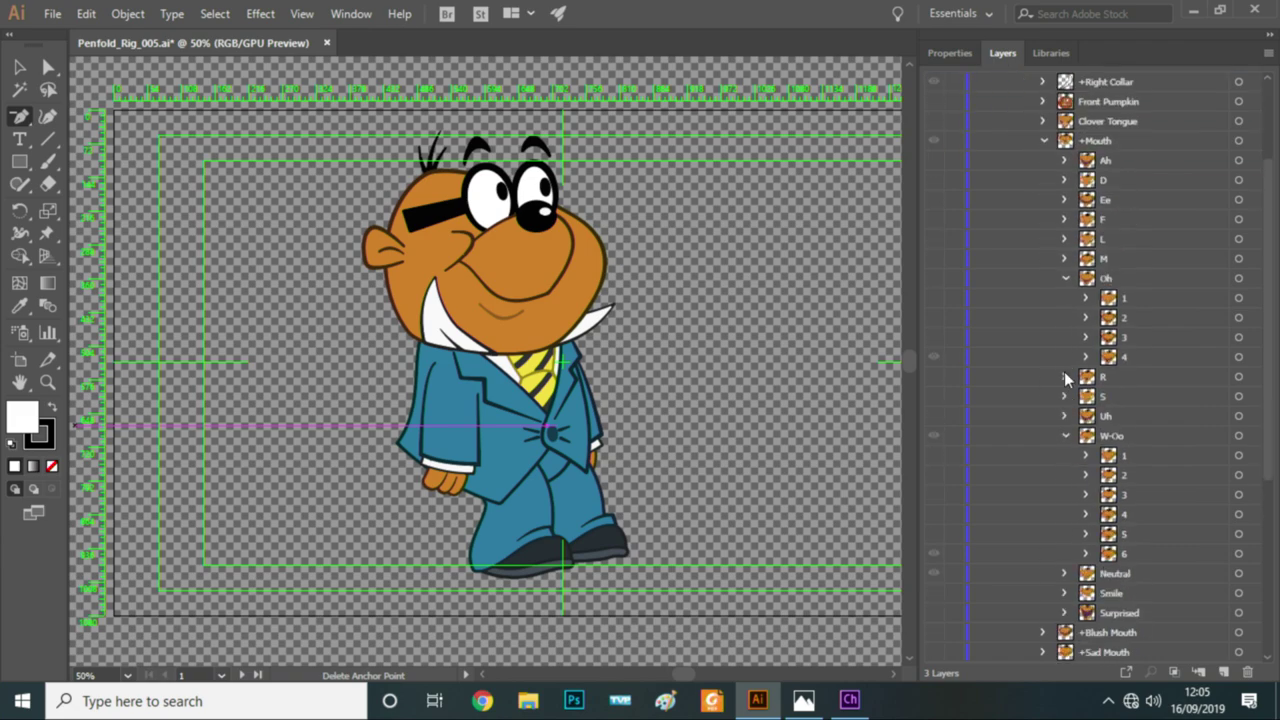
{"action": "scroll", "coordinate": [1066, 378], "scroll_direction": "up", "scroll_amount": 7}
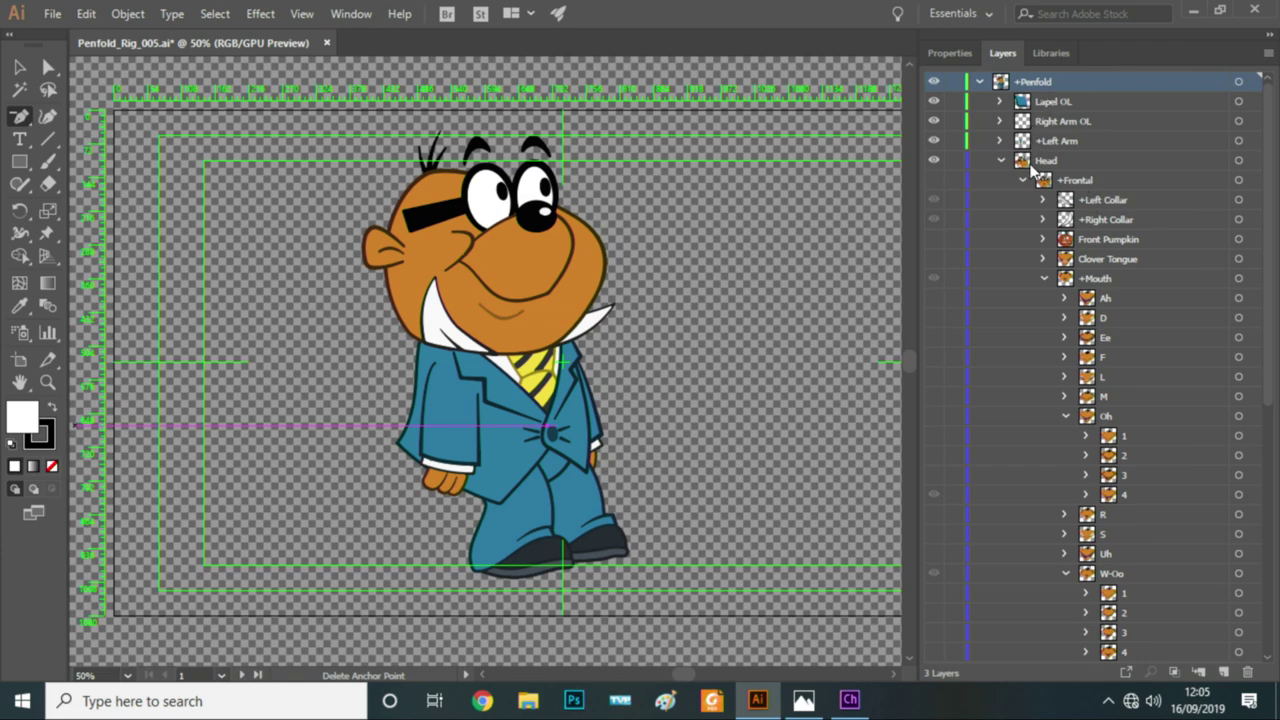
Collapse Frontal and switch the Right Quarter head's mouth from Neutral to W-Oo, listing its six frames
{"action": "left_click", "coordinate": [1023, 181]}
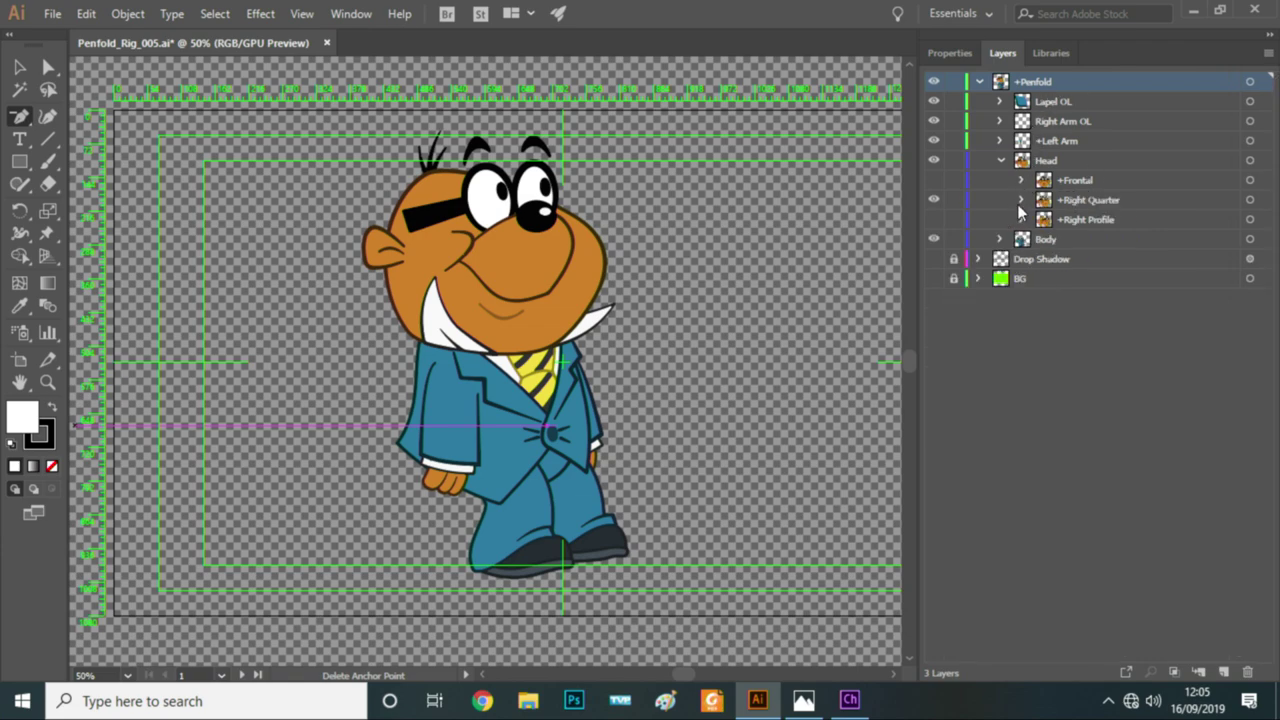
{"action": "left_click", "coordinate": [1021, 201]}
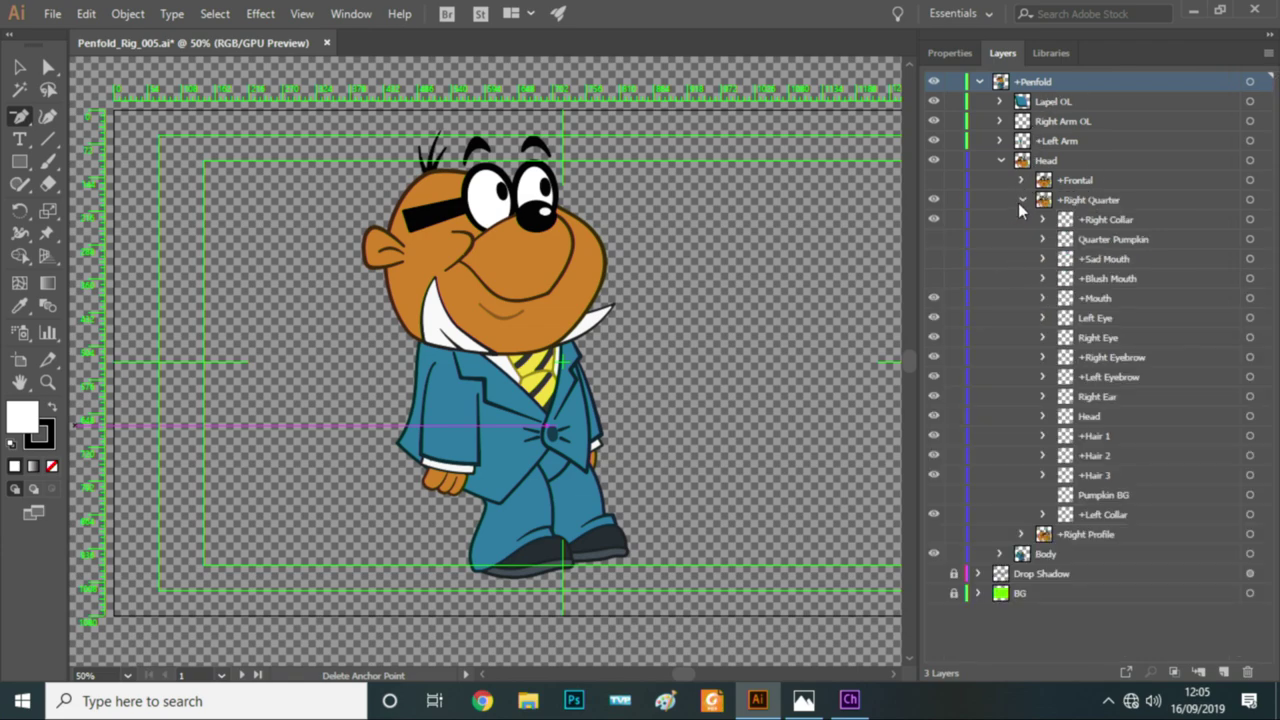
{"action": "left_click", "coordinate": [1042, 298]}
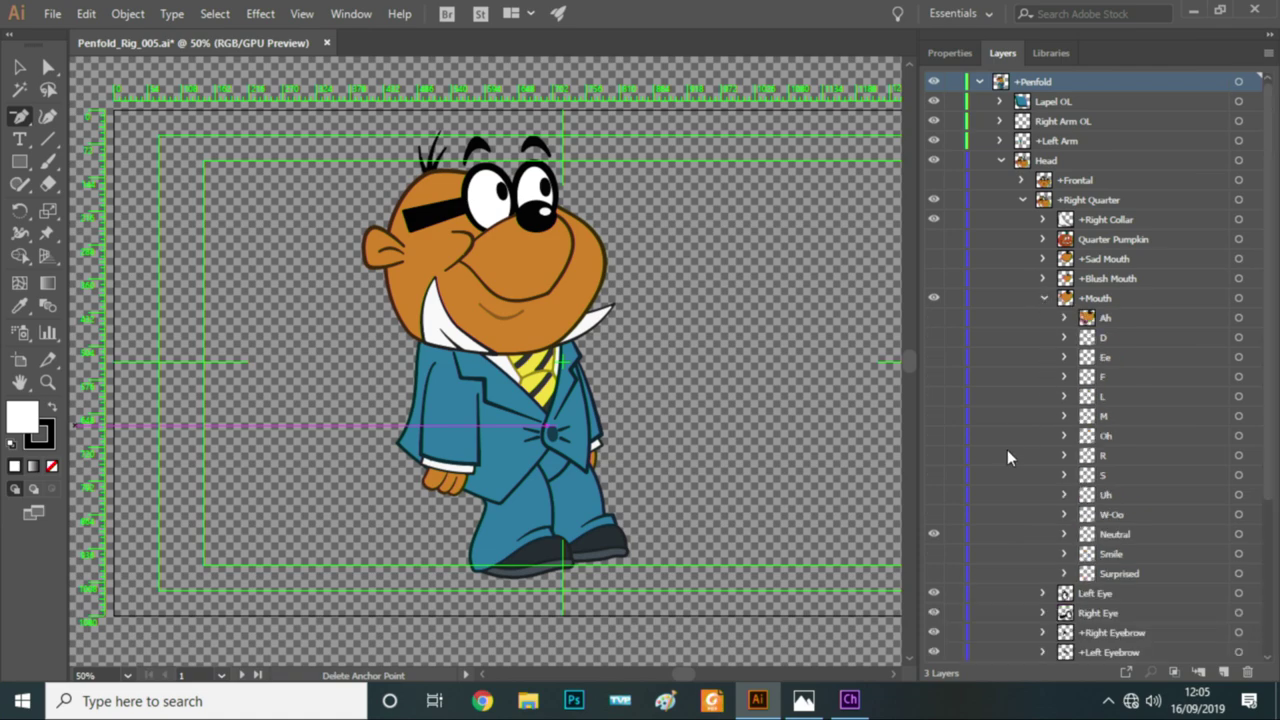
{"action": "left_click", "coordinate": [933, 514]}
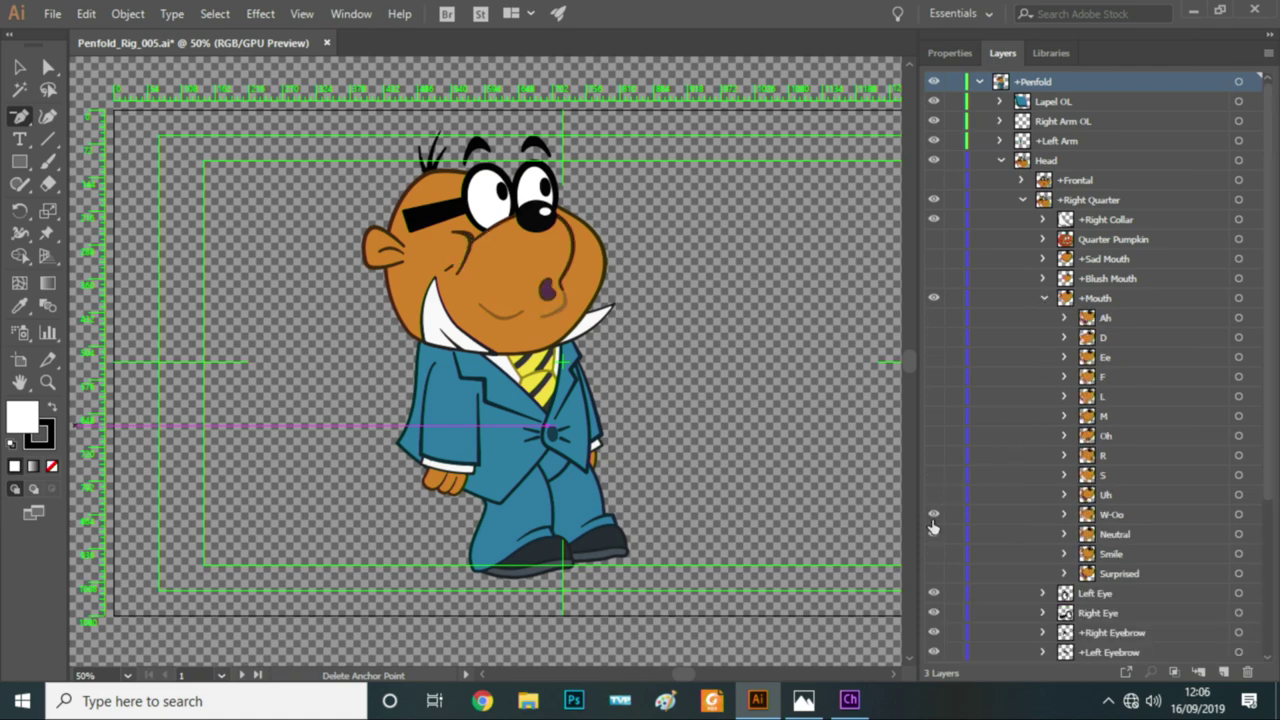
{"action": "left_click", "coordinate": [1064, 514]}
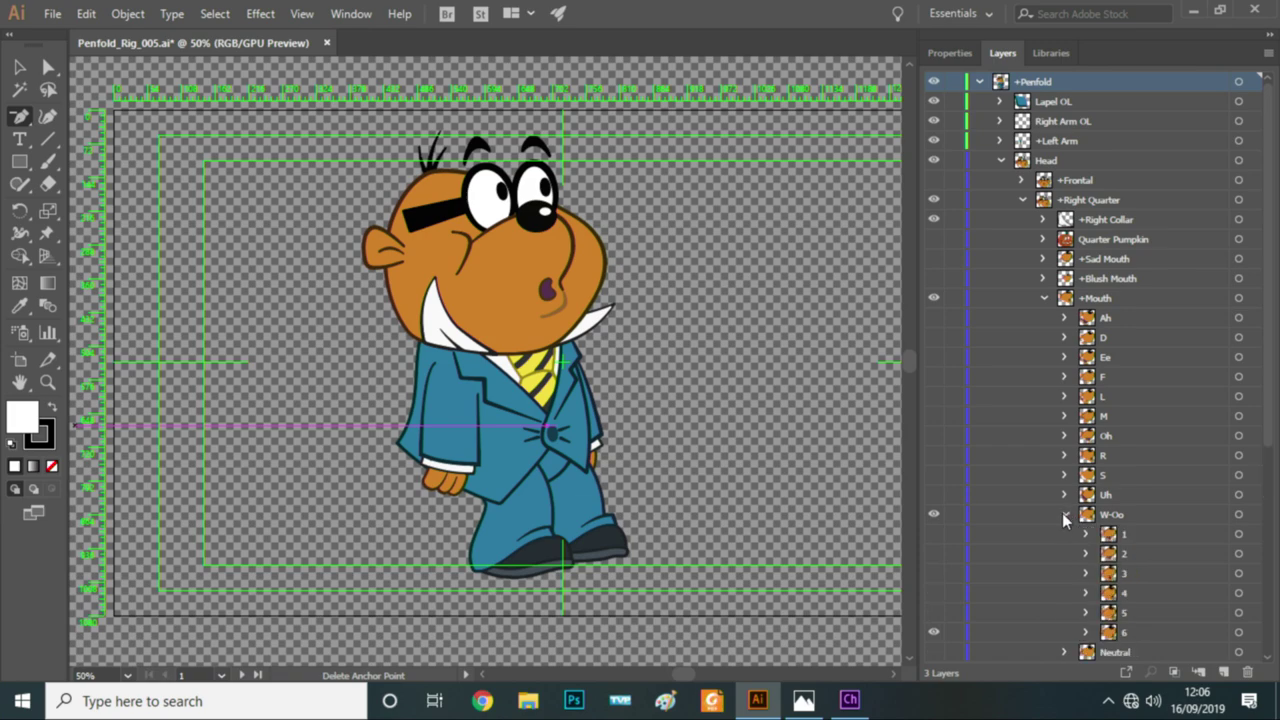
{"action": "left_click", "coordinate": [933, 536]}
{"action": "left_click", "coordinate": [933, 536]}
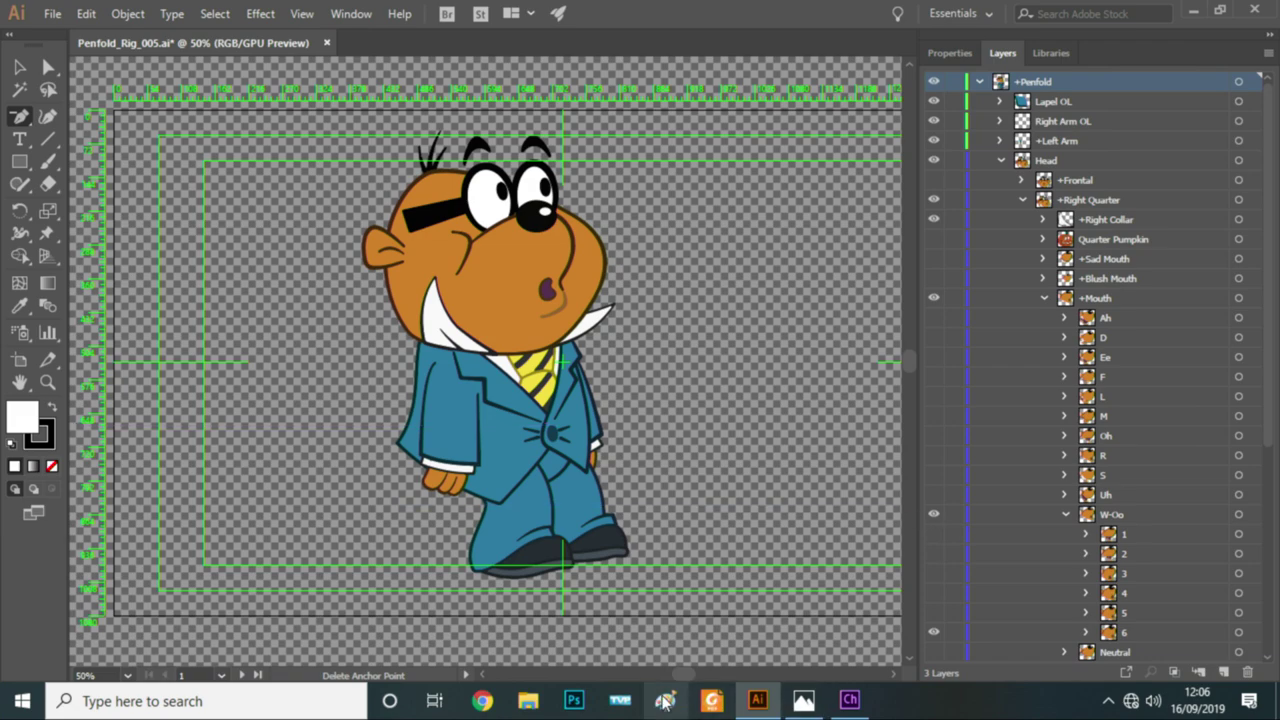
Return to Character Animator's live Penfold scene in Stream
{"action": "left_click", "coordinate": [866, 708]}
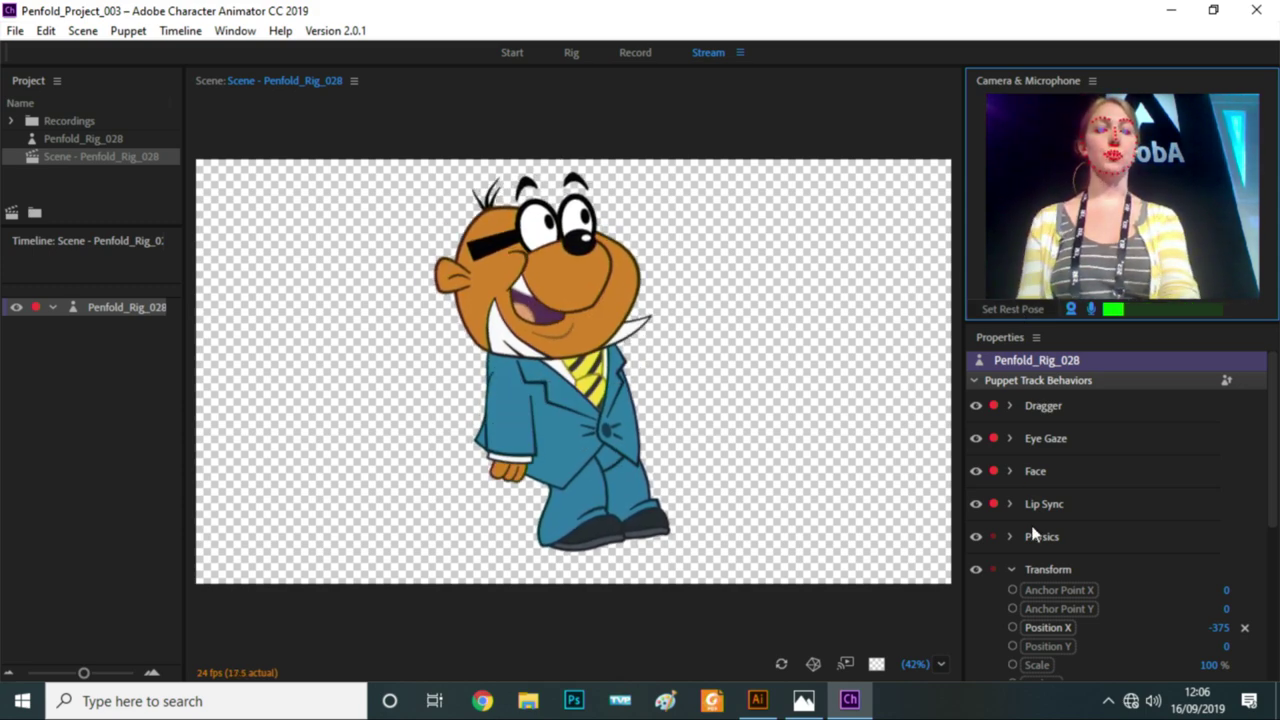
In Illustrator, collapse Head and expand Left Arm and its Shrug Left group
{"action": "left_click", "coordinate": [760, 702]}
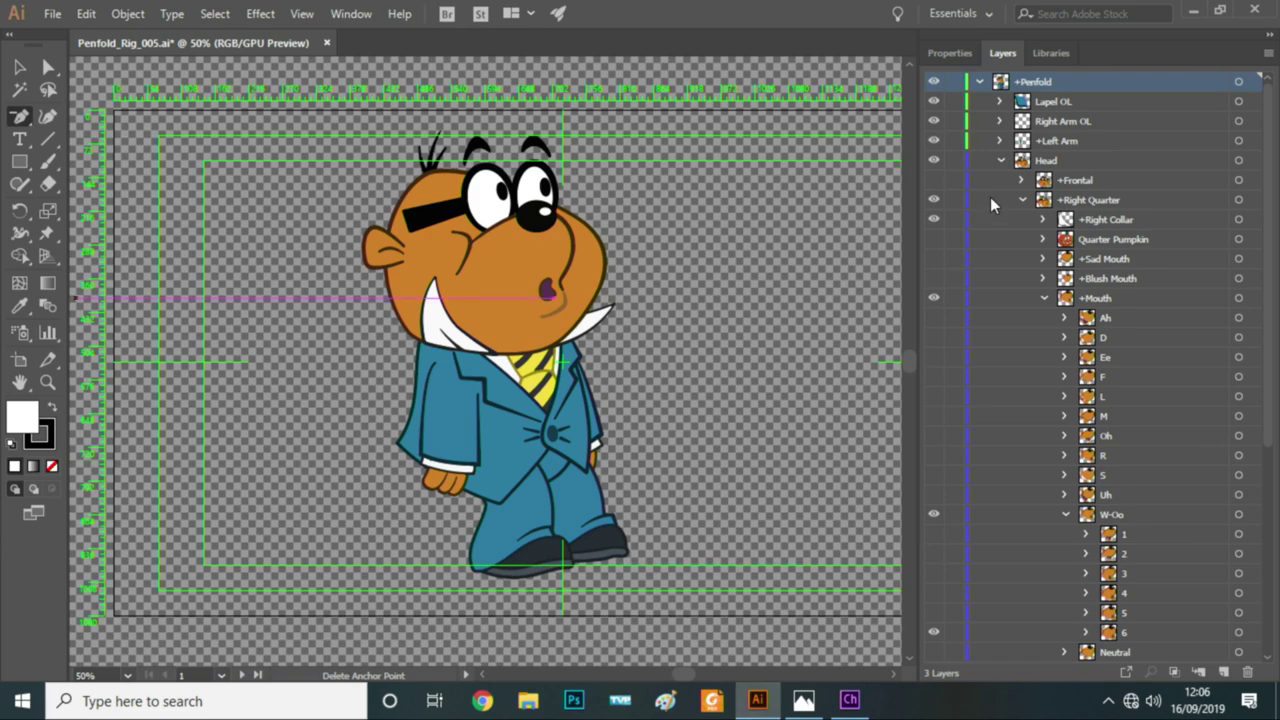
{"action": "left_click", "coordinate": [1001, 160]}
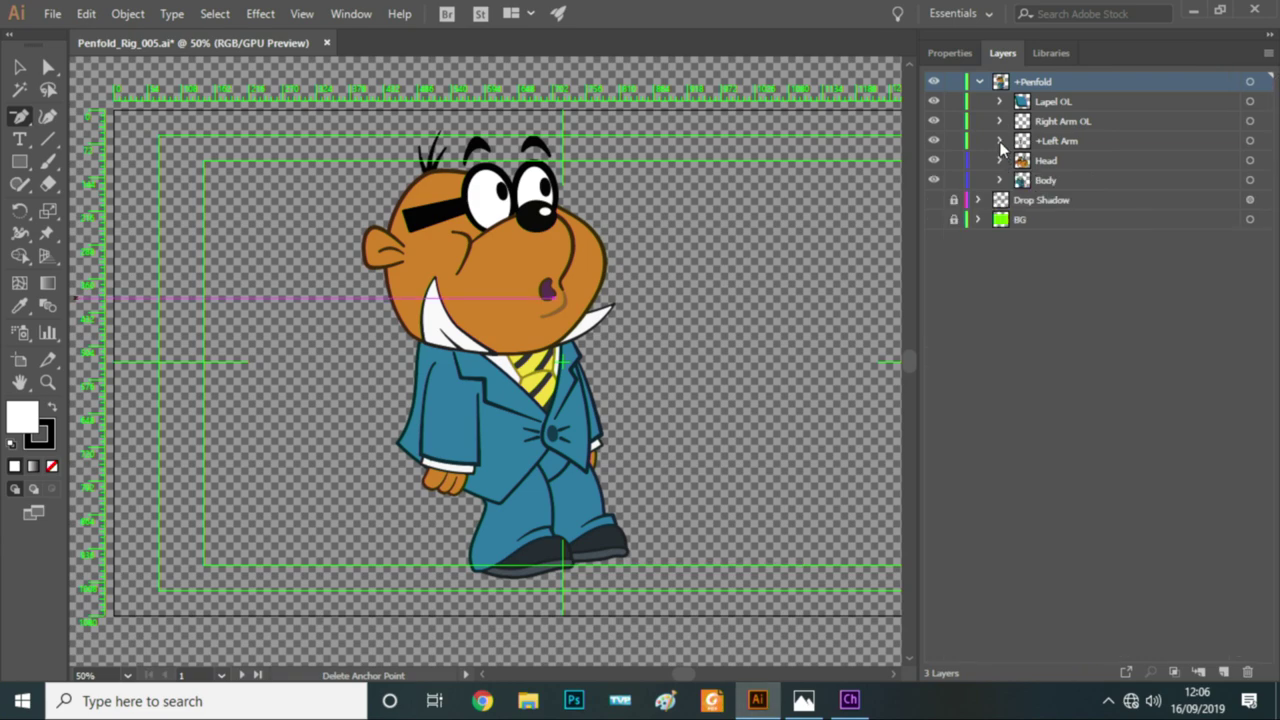
{"action": "left_click", "coordinate": [999, 141]}
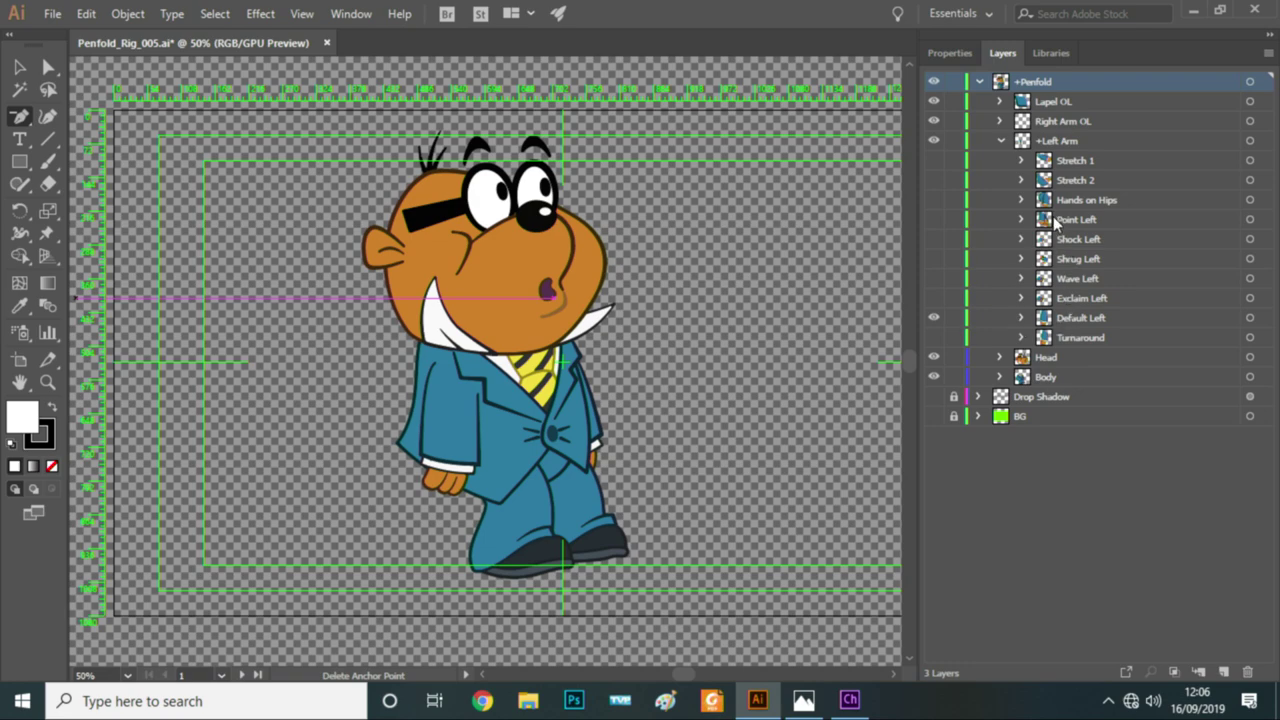
{"action": "left_click", "coordinate": [1021, 259]}
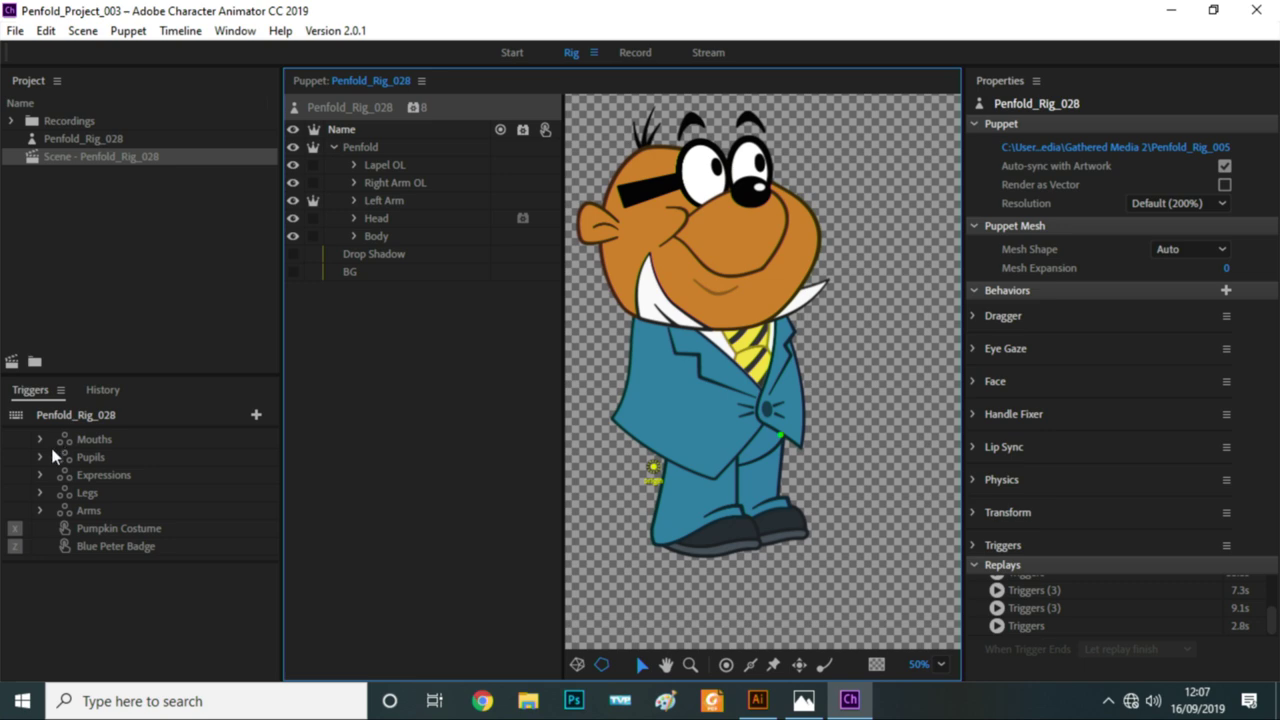
Expand the Arms trigger to list Default, Exclaim, Shrug, Shock, Point and Point Down
{"action": "left_click", "coordinate": [40, 511]}
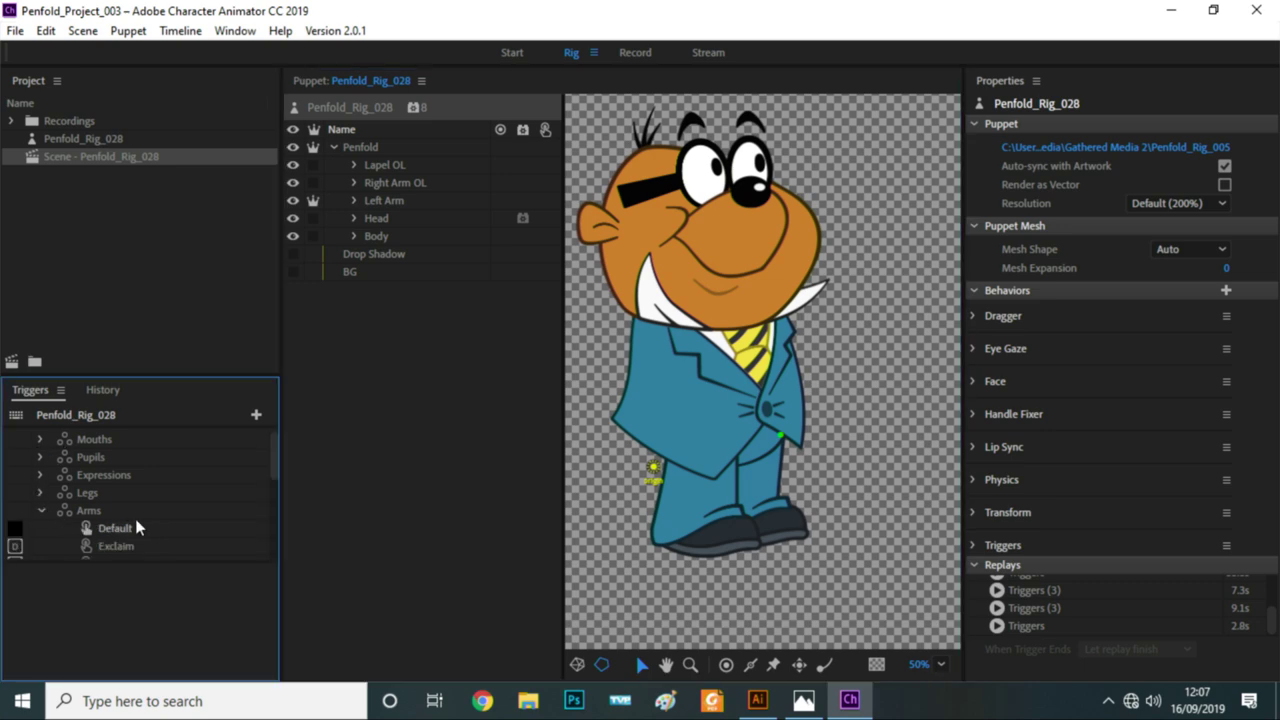
{"action": "scroll", "coordinate": [137, 528], "scroll_direction": "down", "scroll_amount": 2}
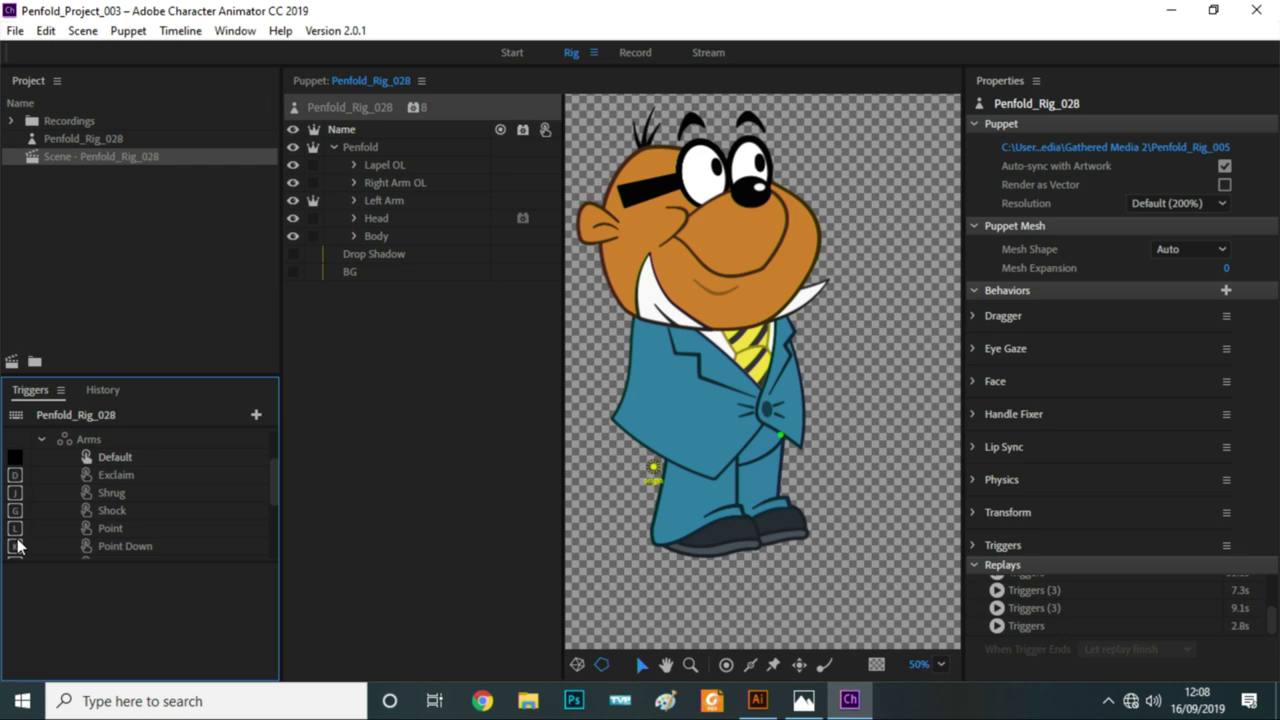
Select the Shock arm trigger to see its four Shock layers across arms and lapel
{"action": "left_click", "coordinate": [144, 512]}
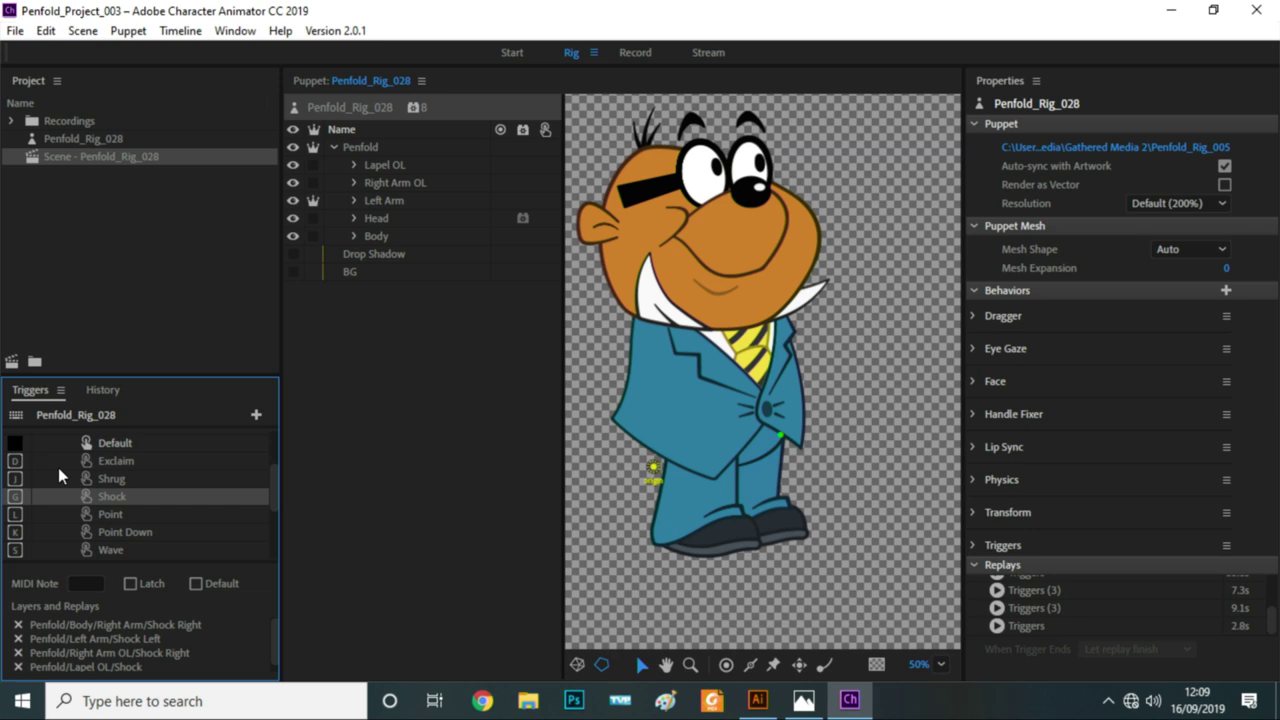
{"action": "scroll", "coordinate": [61, 451], "scroll_direction": "up", "scroll_amount": 3}
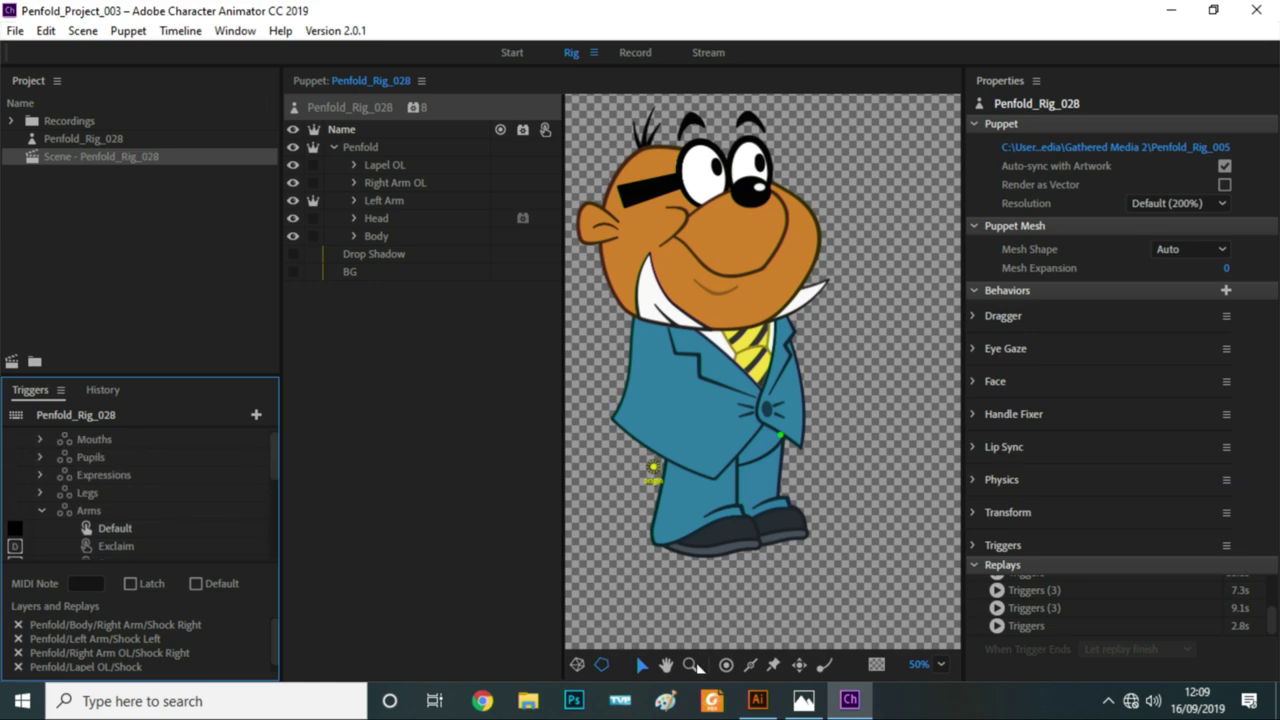
In Photos, advance from the studio snapshot to the keyboard shortcuts image
{"action": "left_click", "coordinate": [826, 548]}
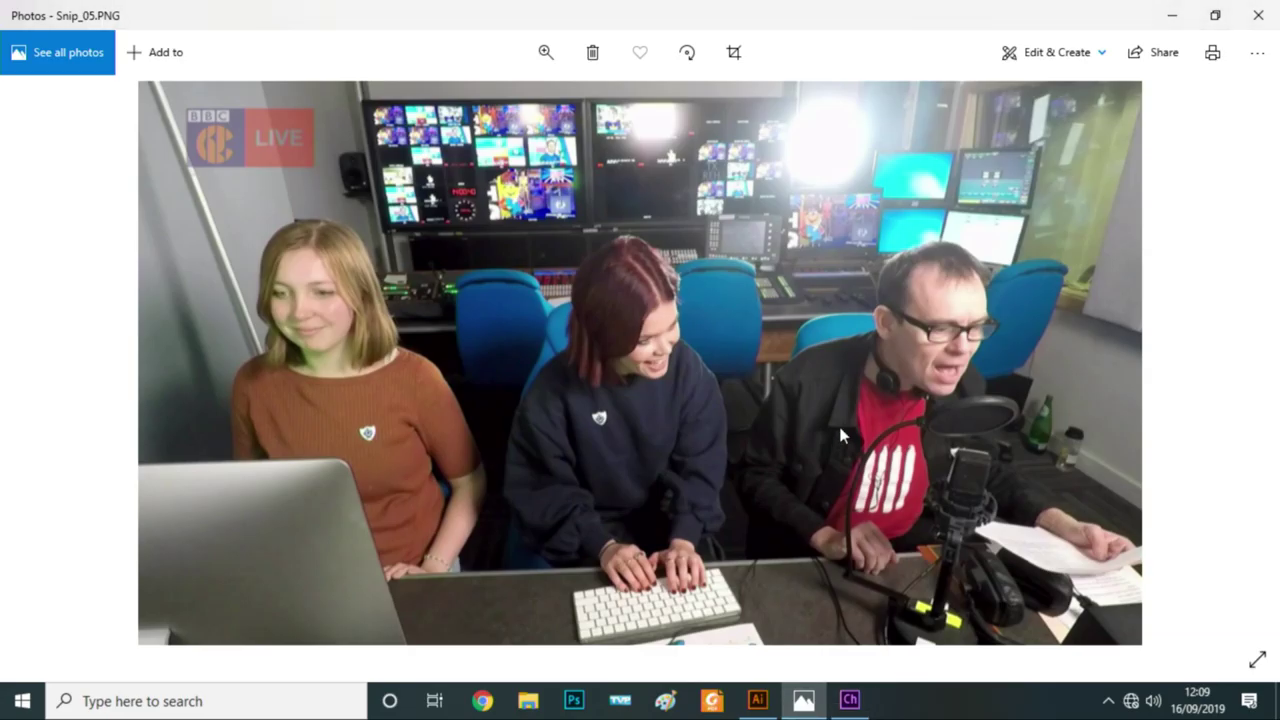
{"action": "key", "text": "Right"}
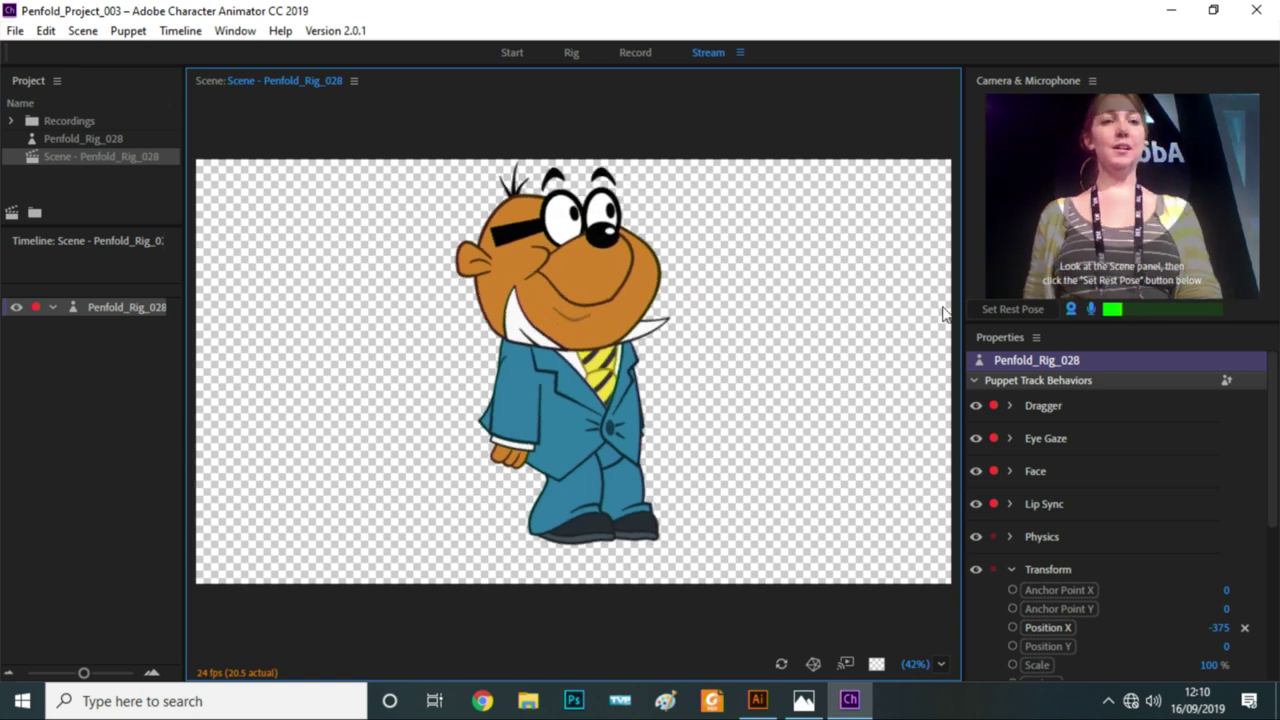
Set Penfold's rest pose to start live face tracking, then move to the Record workspace
{"action": "left_click", "coordinate": [978, 316]}
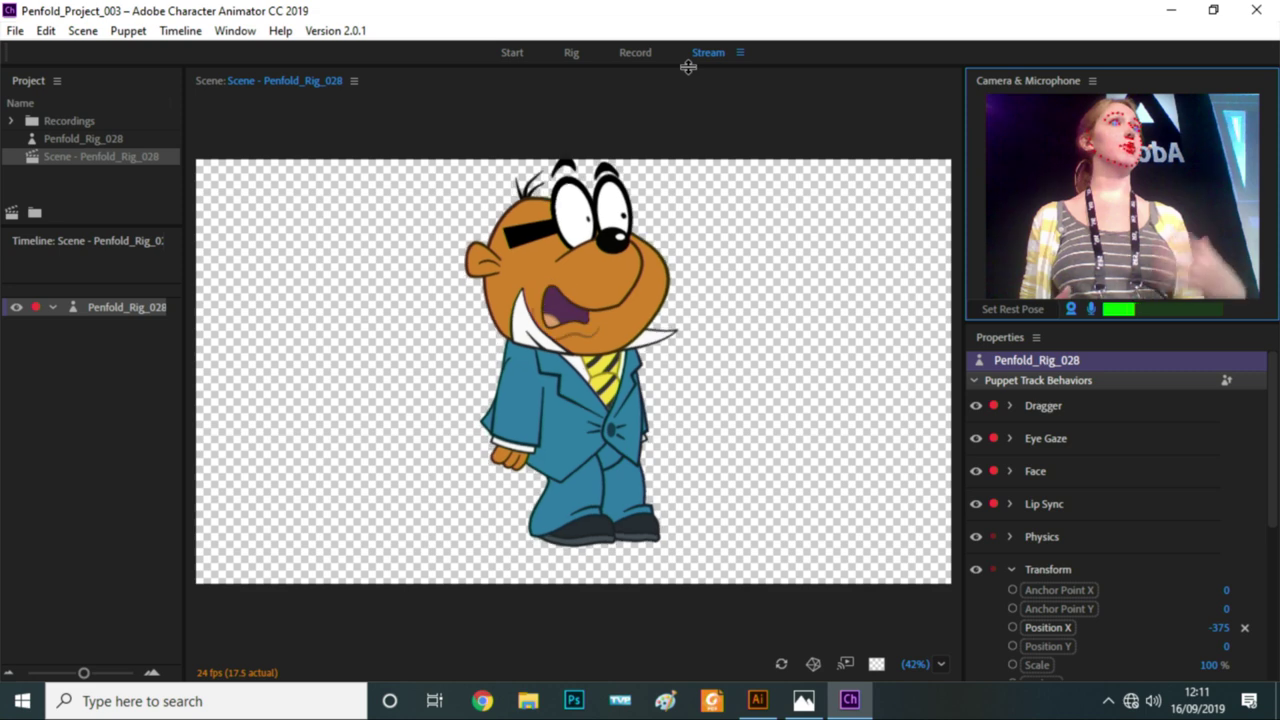
{"action": "left_click", "coordinate": [636, 56]}
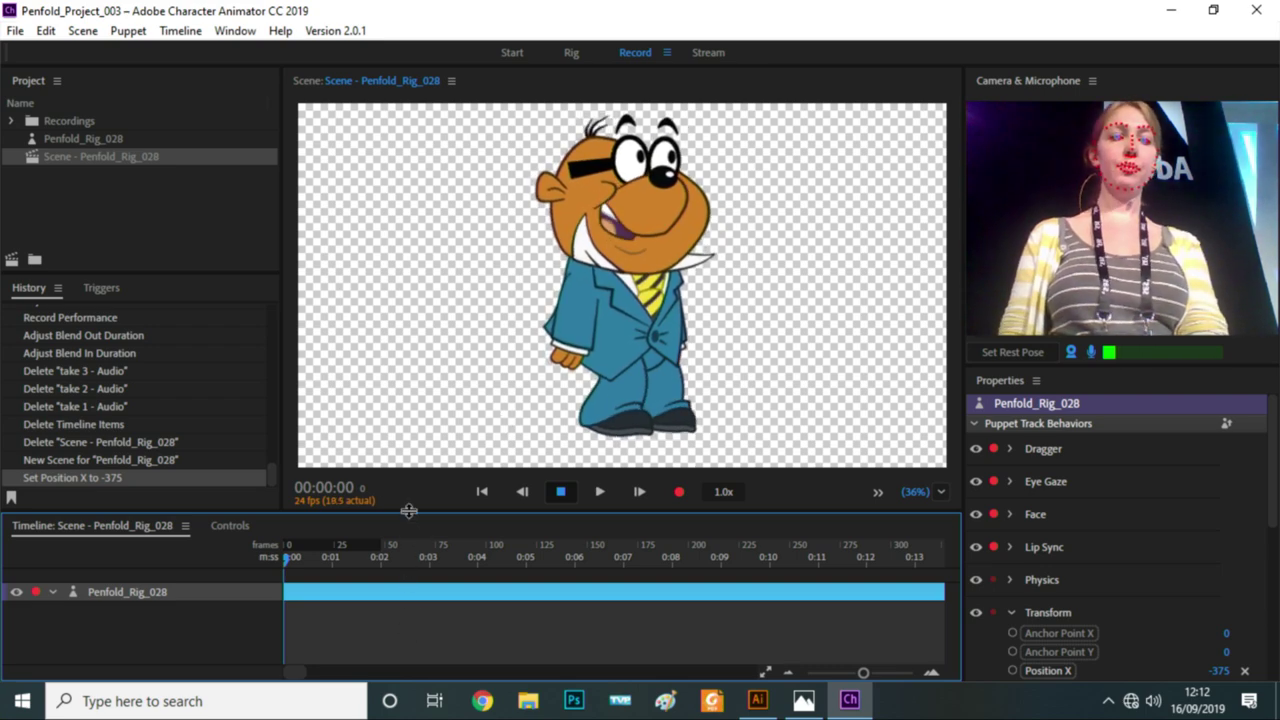
Raise the Scene/Timeline divider, collapse the Transform behaviour and switch the webcam off
{"action": "left_click_drag", "start_coordinate": [409, 511], "coordinate": [385, 409]}
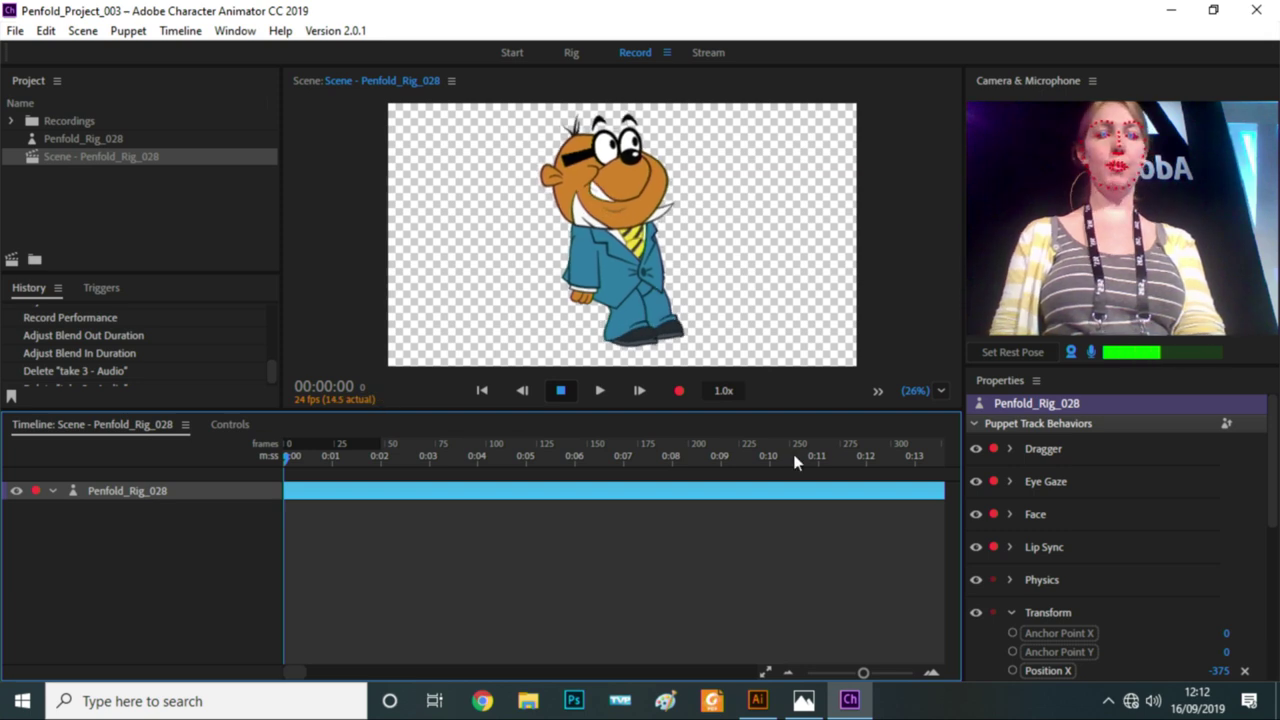
{"action": "left_click", "coordinate": [1010, 615]}
{"action": "left_click", "coordinate": [1010, 613]}
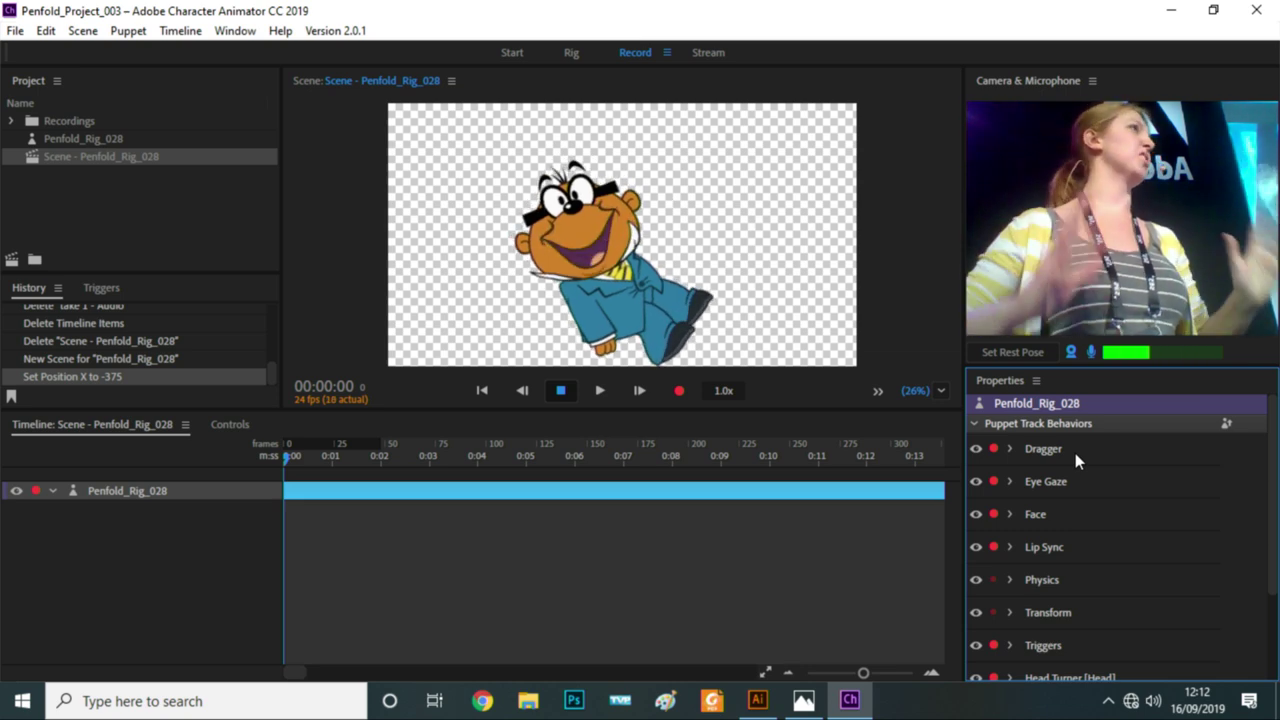
{"action": "left_click", "coordinate": [1071, 352]}
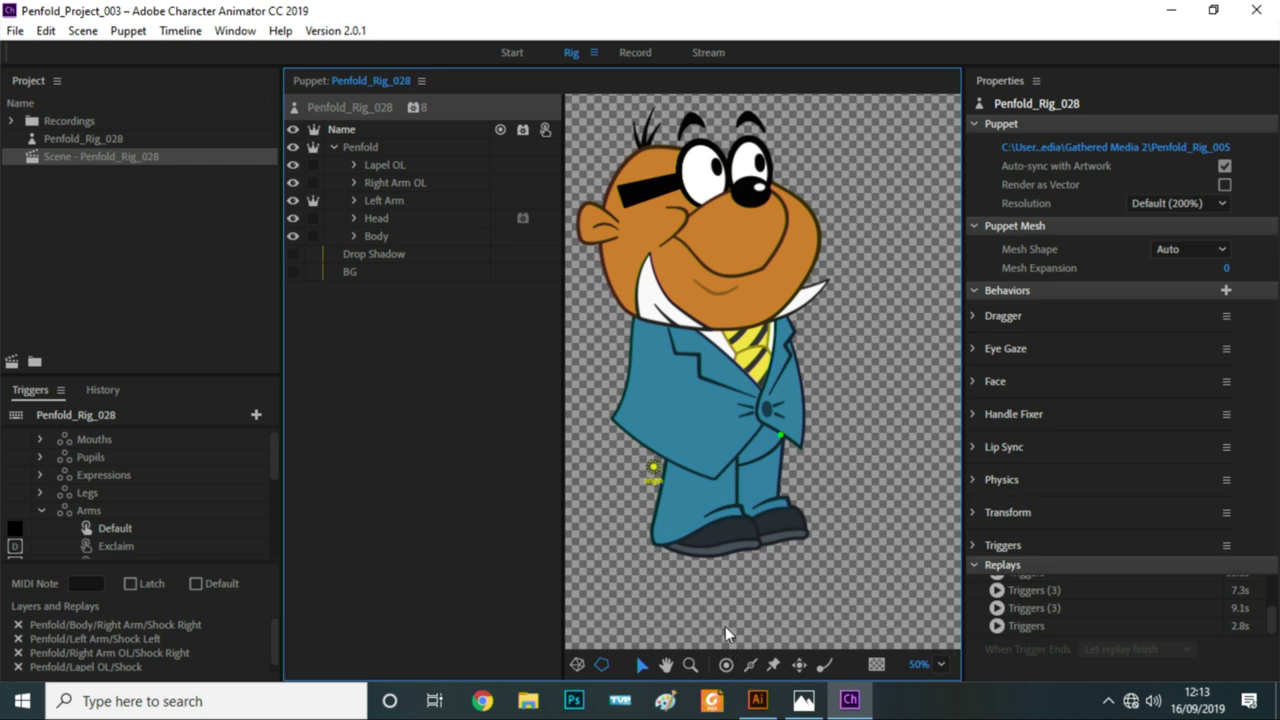
Expand Penfold's Head group to list its Frontal, Right Quarter and Right Profile views
{"action": "left_click", "coordinate": [354, 218]}
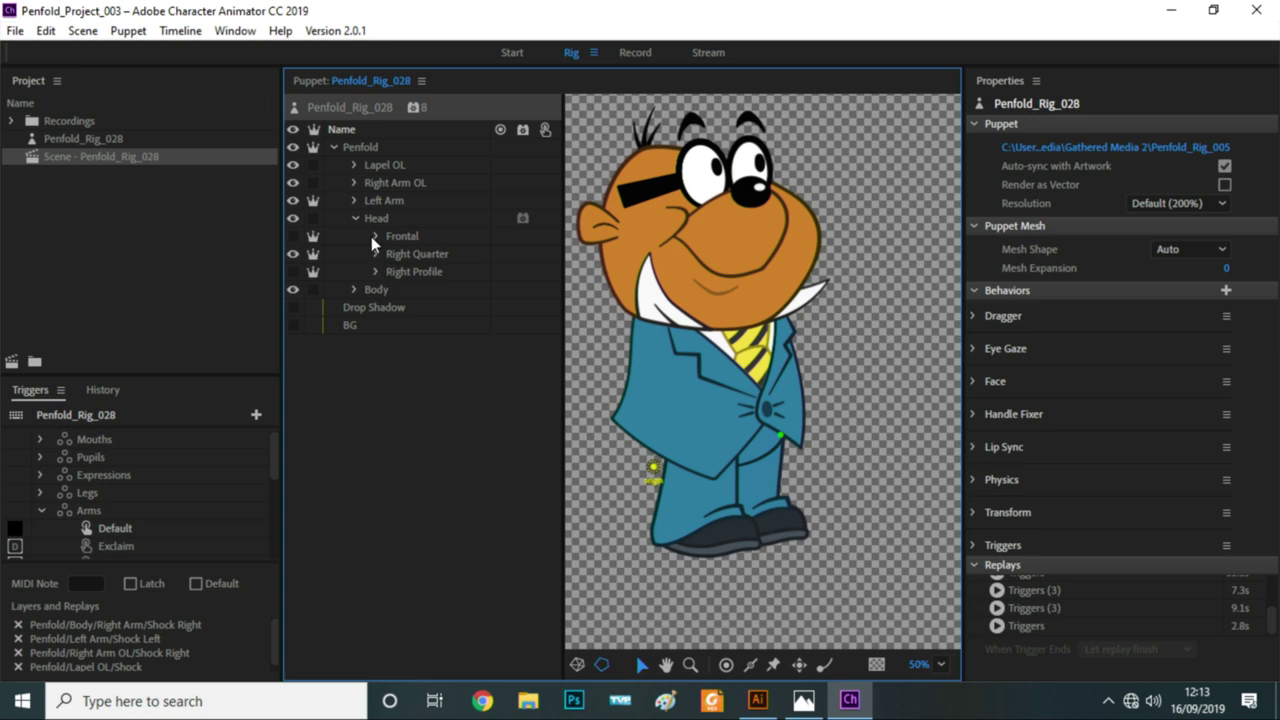
Expand the Frontal head view to list its layers
{"action": "left_click", "coordinate": [374, 236]}
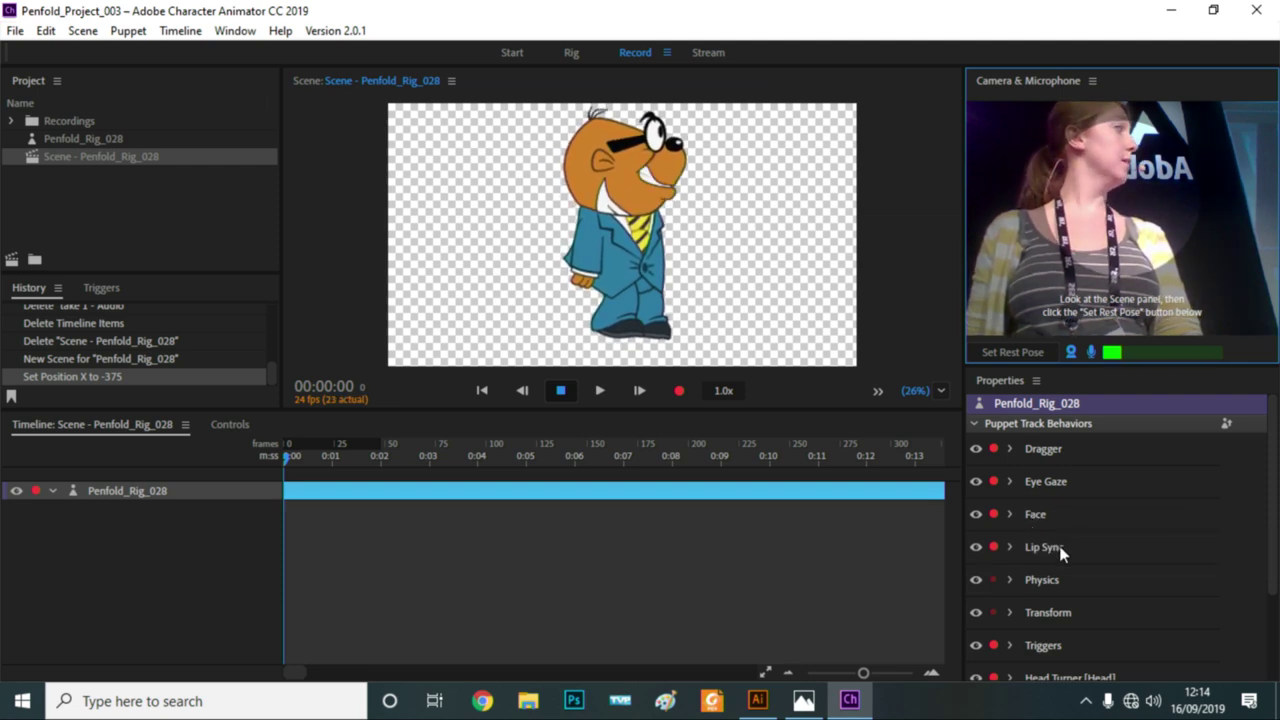
Review the Penfold puppet's track behaviours in the Properties panel
{"action": "left_click", "coordinate": [1063, 585]}
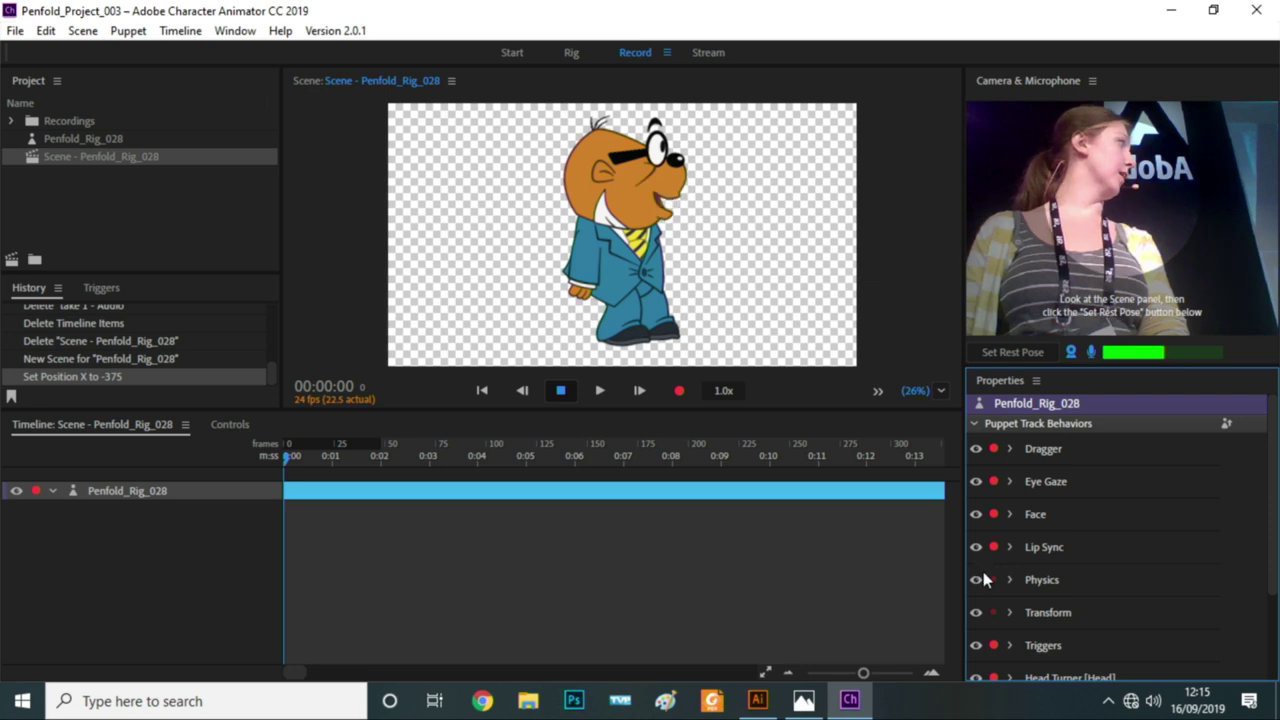
{"action": "scroll", "coordinate": [1062, 628], "scroll_direction": "down", "scroll_amount": 3}
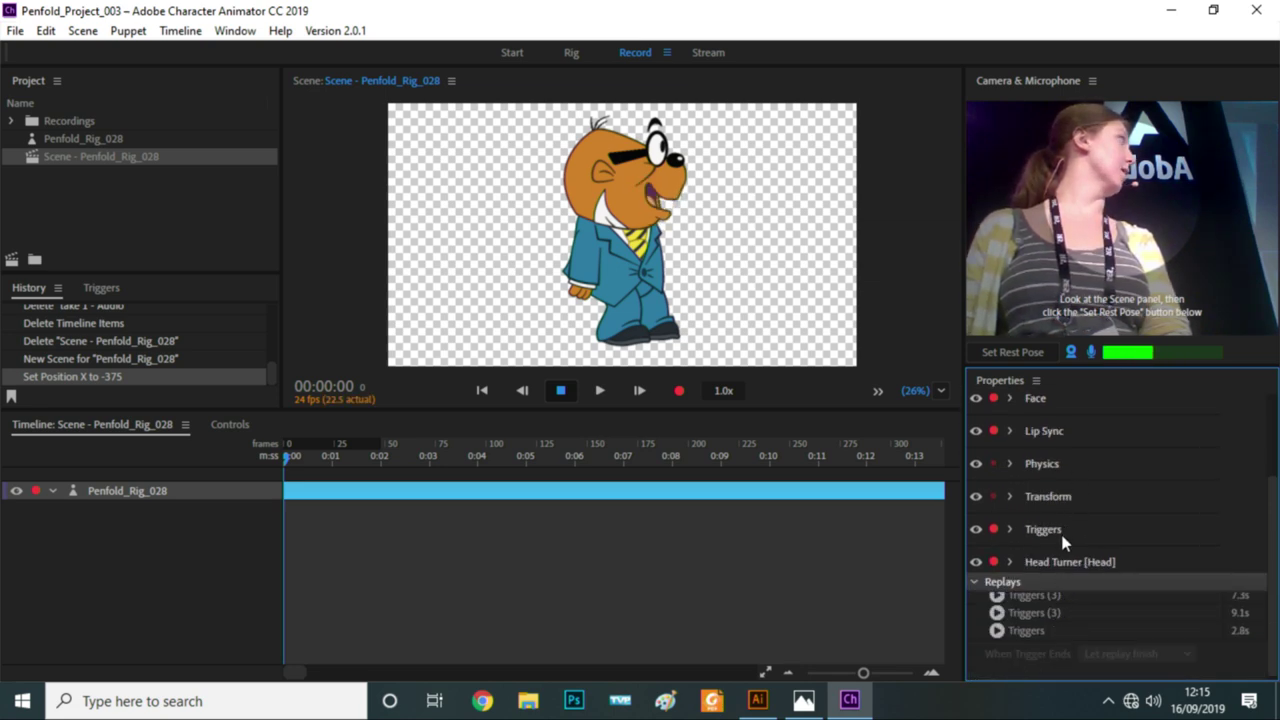
{"action": "scroll", "coordinate": [1064, 541], "scroll_direction": "up", "scroll_amount": 3}
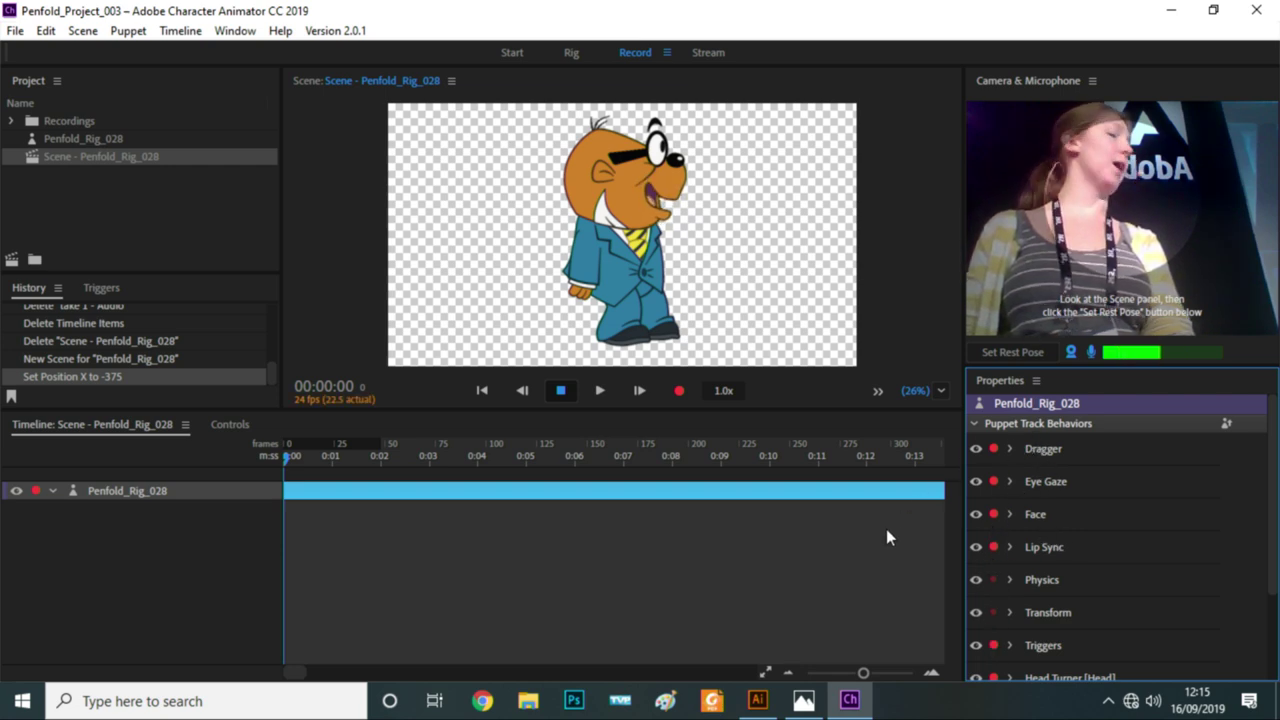
Record take 1 of Penfold's performance, then rewind the playhead to 0 and play it back
{"action": "left_click", "coordinate": [678, 390]}
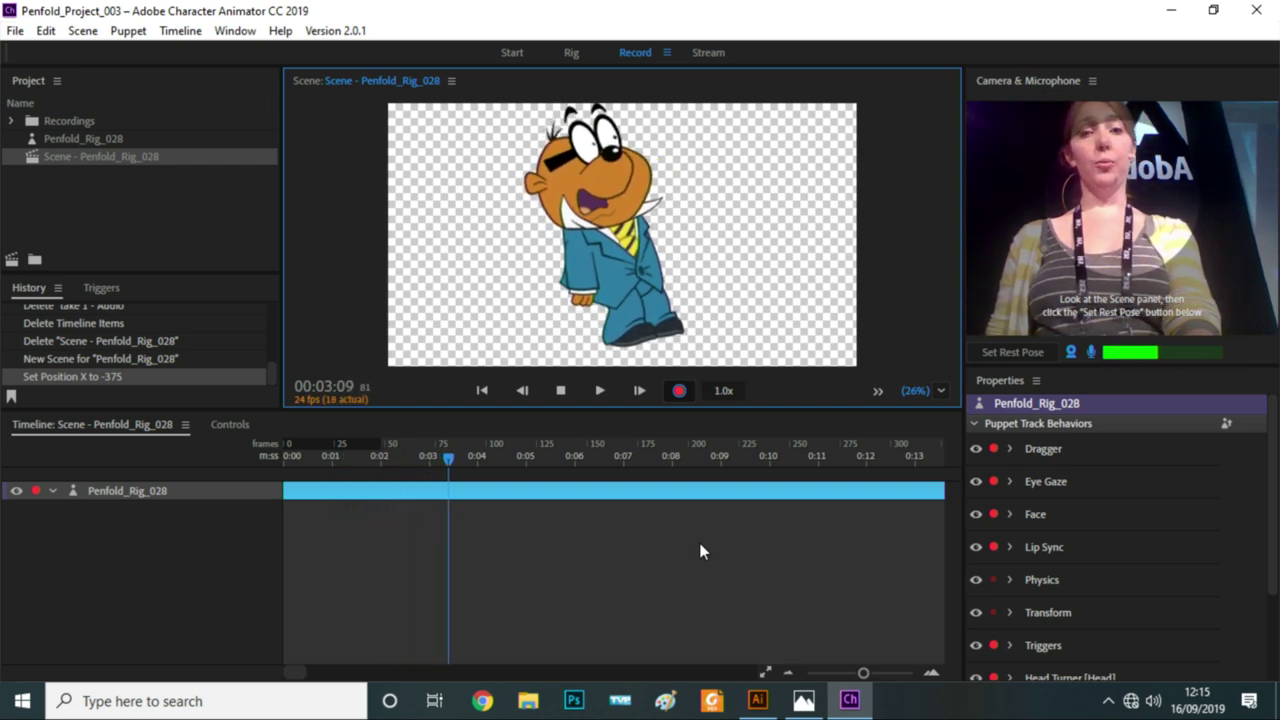
{"action": "left_click", "coordinate": [677, 391]}
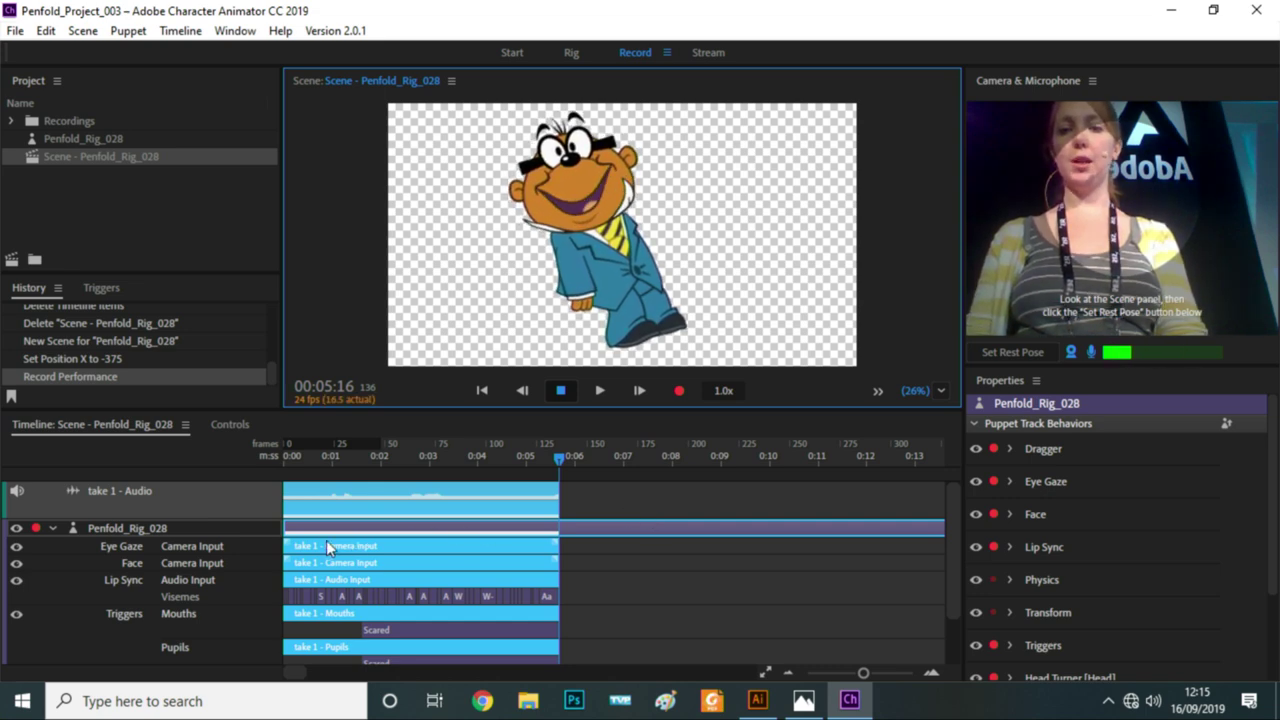
{"action": "left_click", "coordinate": [262, 594]}
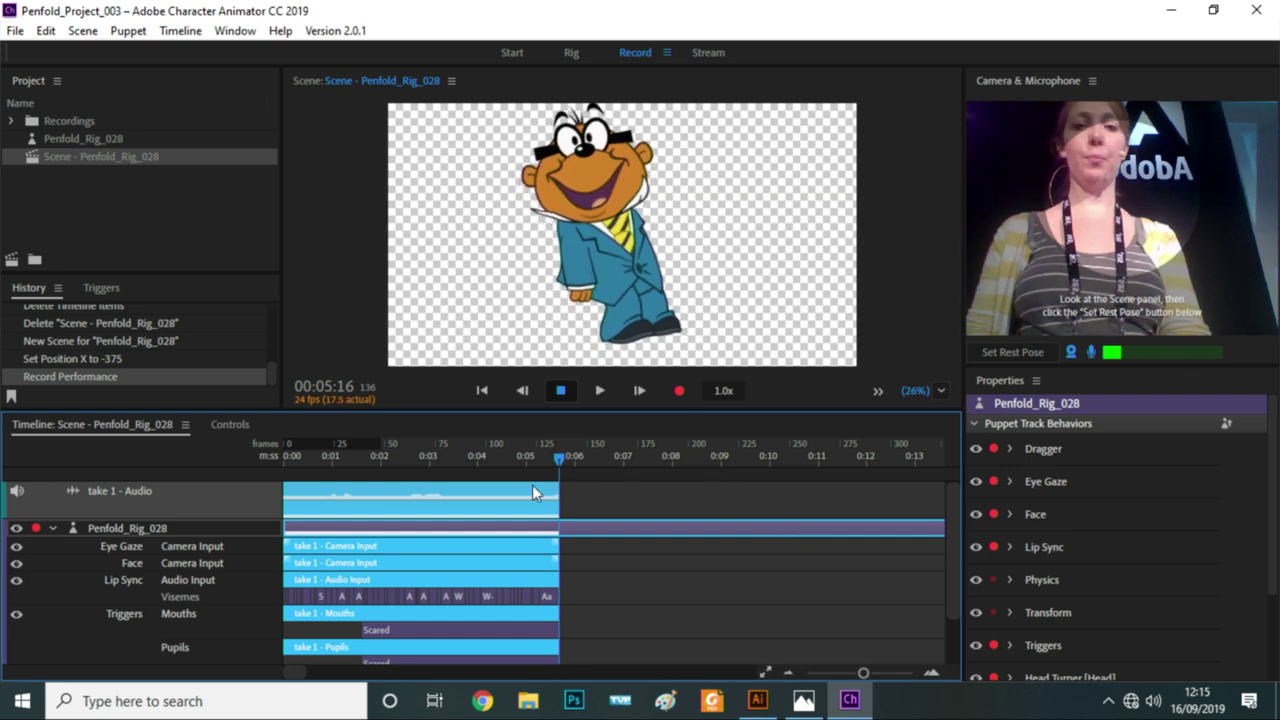
{"action": "left_click_drag", "start_coordinate": [549, 461], "coordinate": [244, 516]}
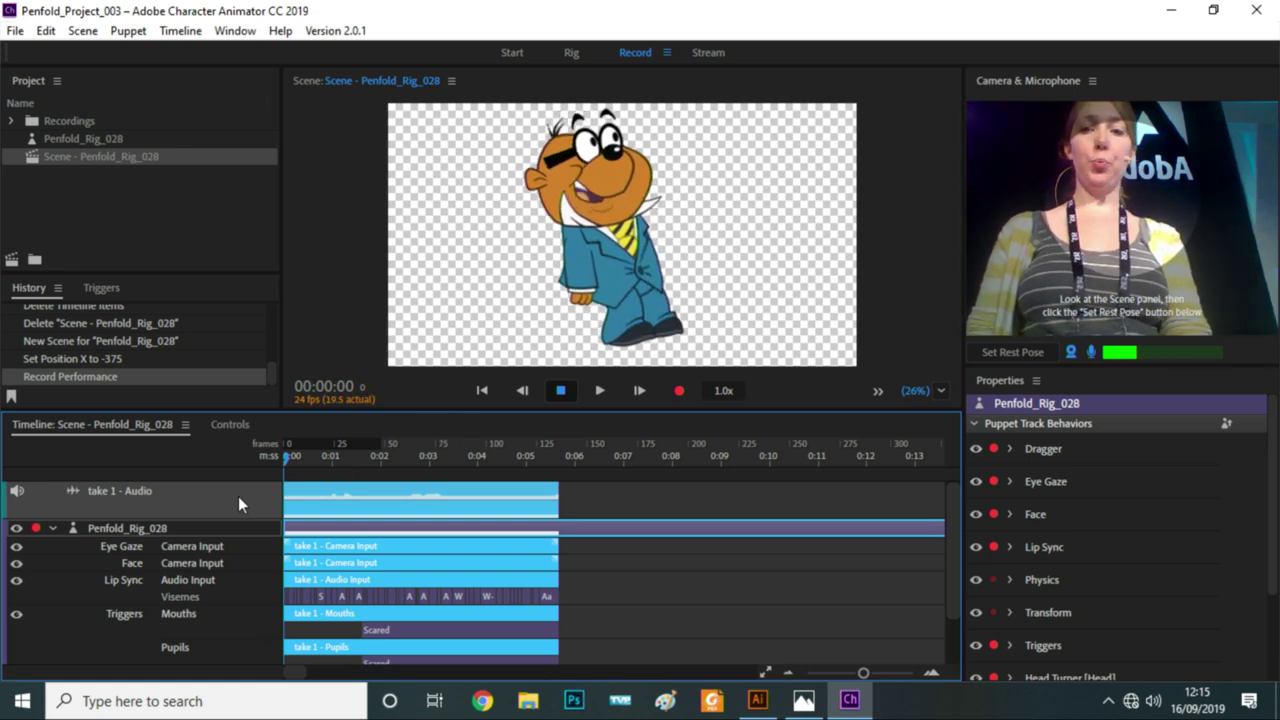
{"action": "left_click", "coordinate": [367, 458]}
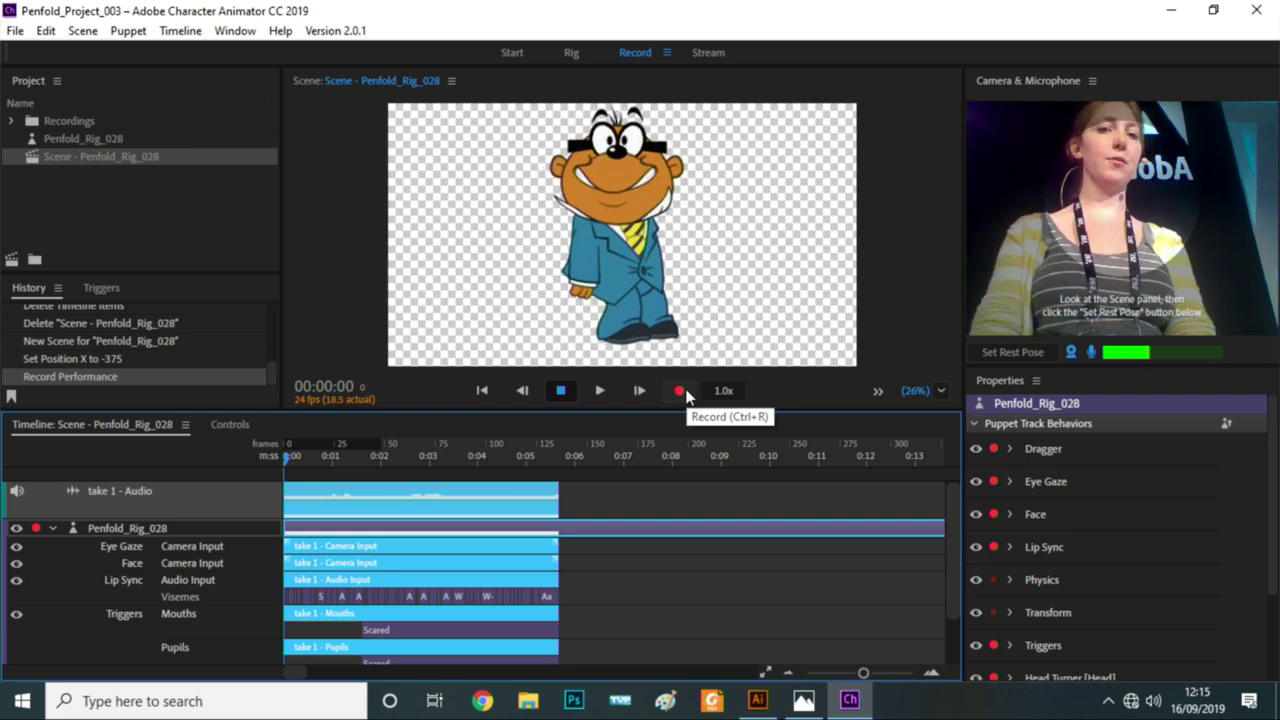
Record take 2 of the performance and scrub the playhead back to review it
{"action": "left_click", "coordinate": [684, 394]}
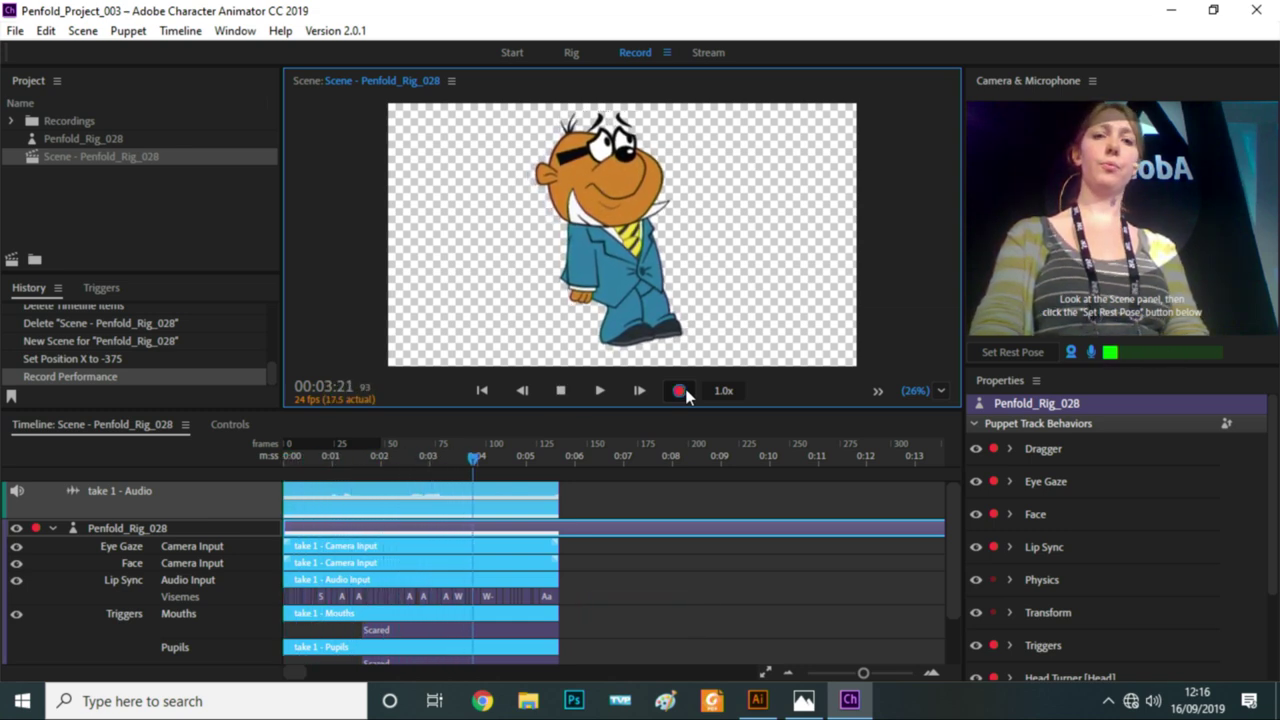
{"action": "left_click", "coordinate": [684, 394]}
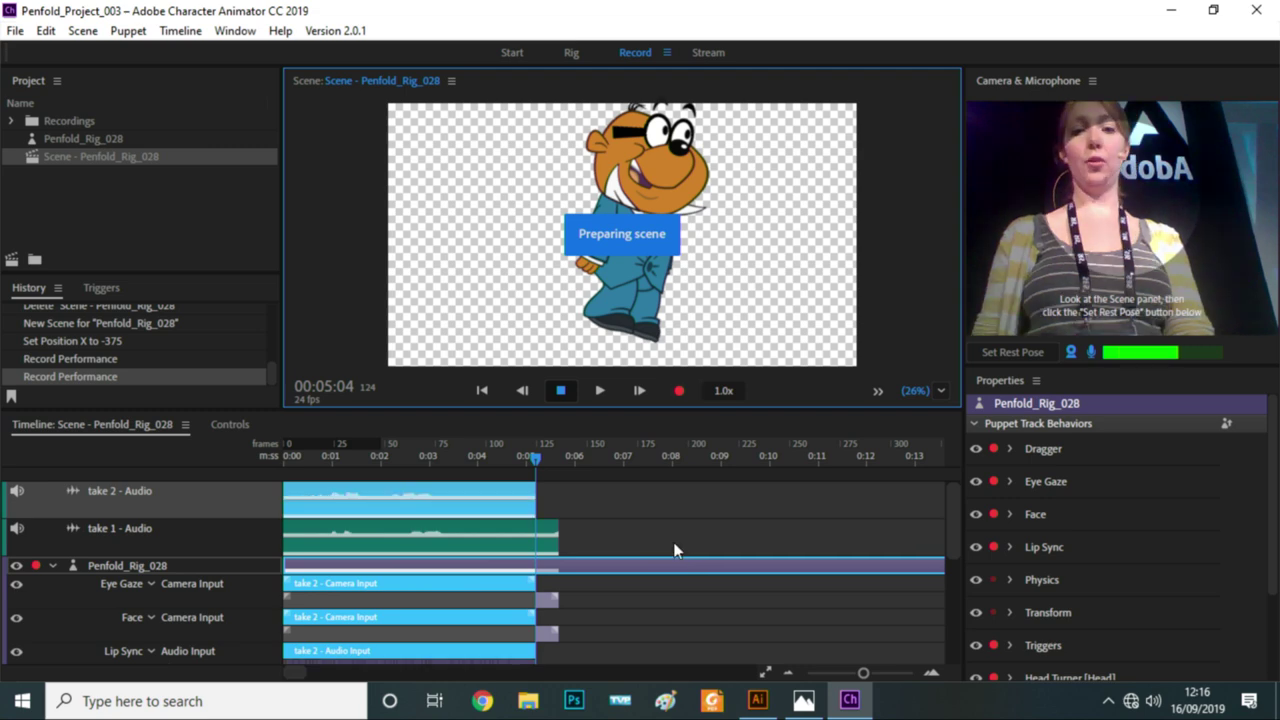
{"action": "left_click", "coordinate": [674, 549]}
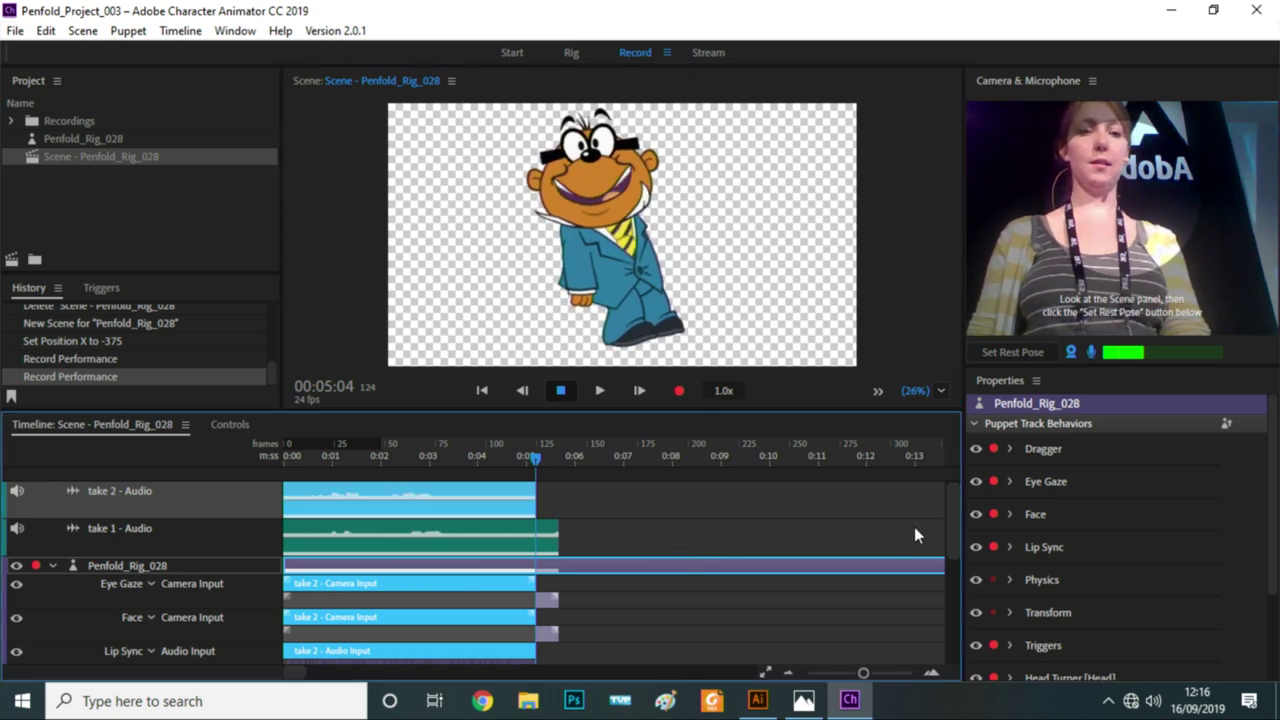
{"action": "left_click_drag", "start_coordinate": [948, 499], "coordinate": [947, 525]}
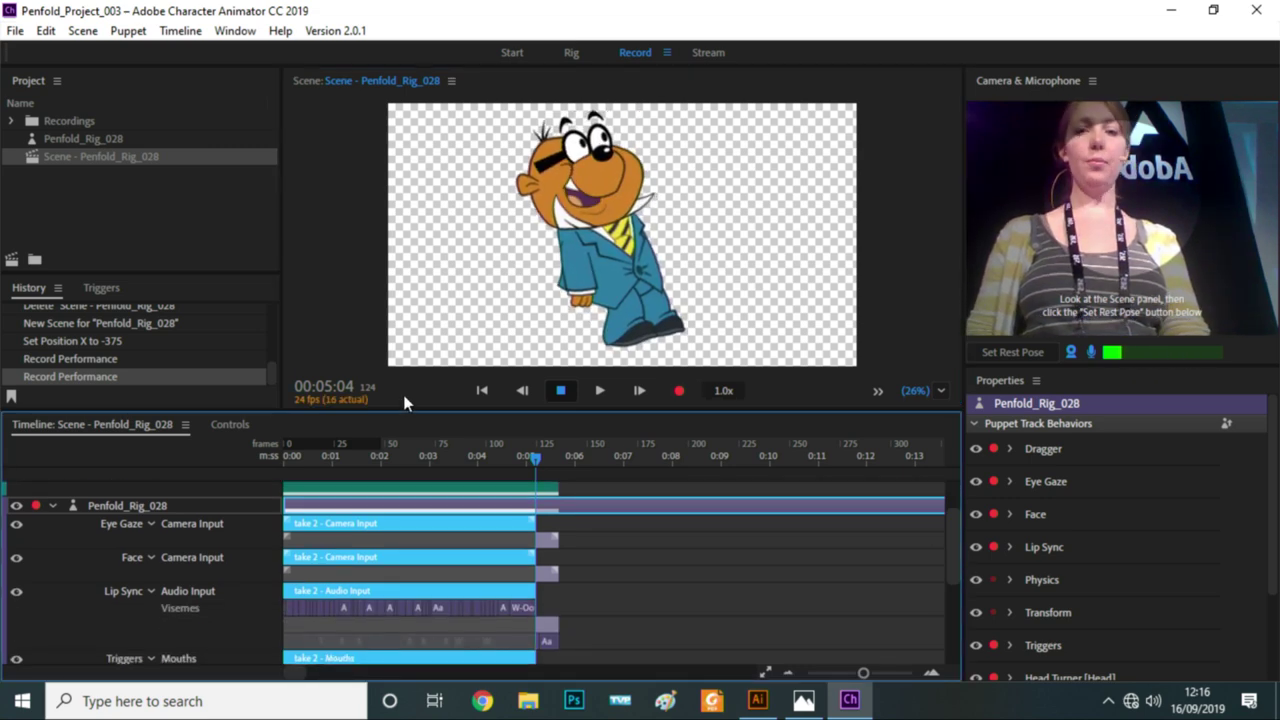
{"action": "left_click_drag", "start_coordinate": [440, 462], "coordinate": [365, 500]}
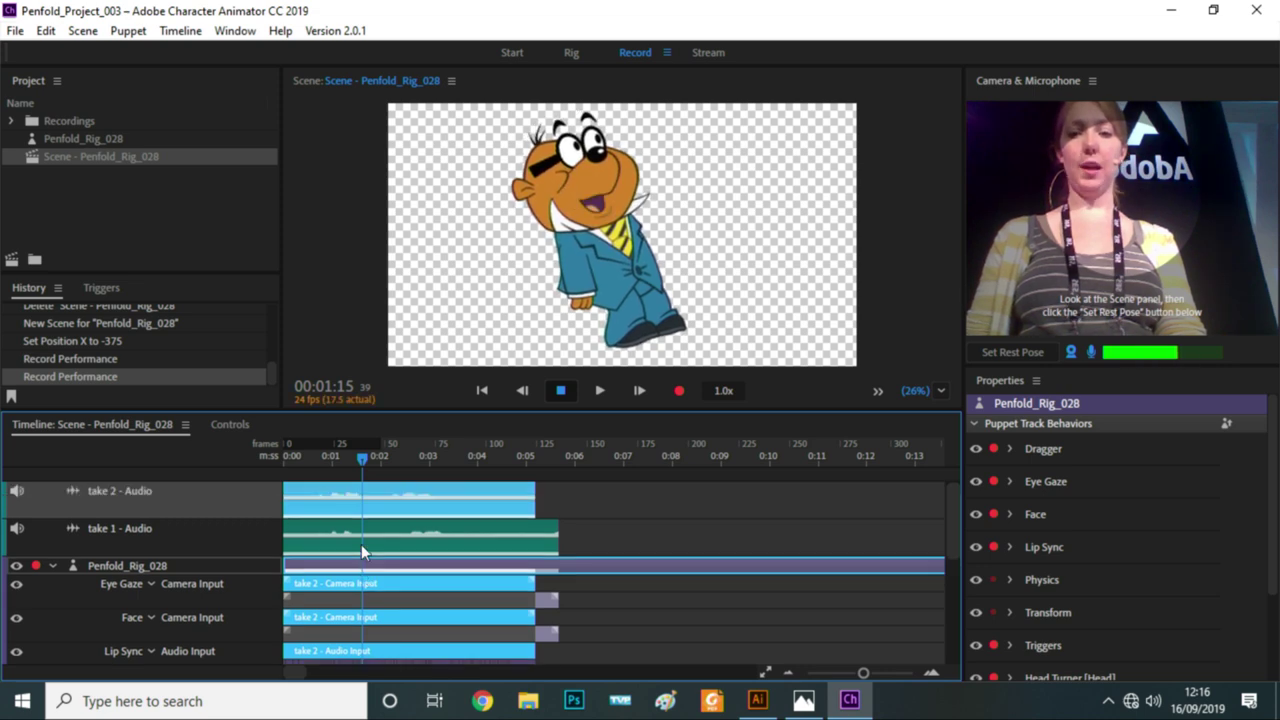
Make take 2's Worried mouth trigger start at the beginning and end sooner
{"action": "scroll", "coordinate": [361, 544], "scroll_direction": "down", "scroll_amount": 3}
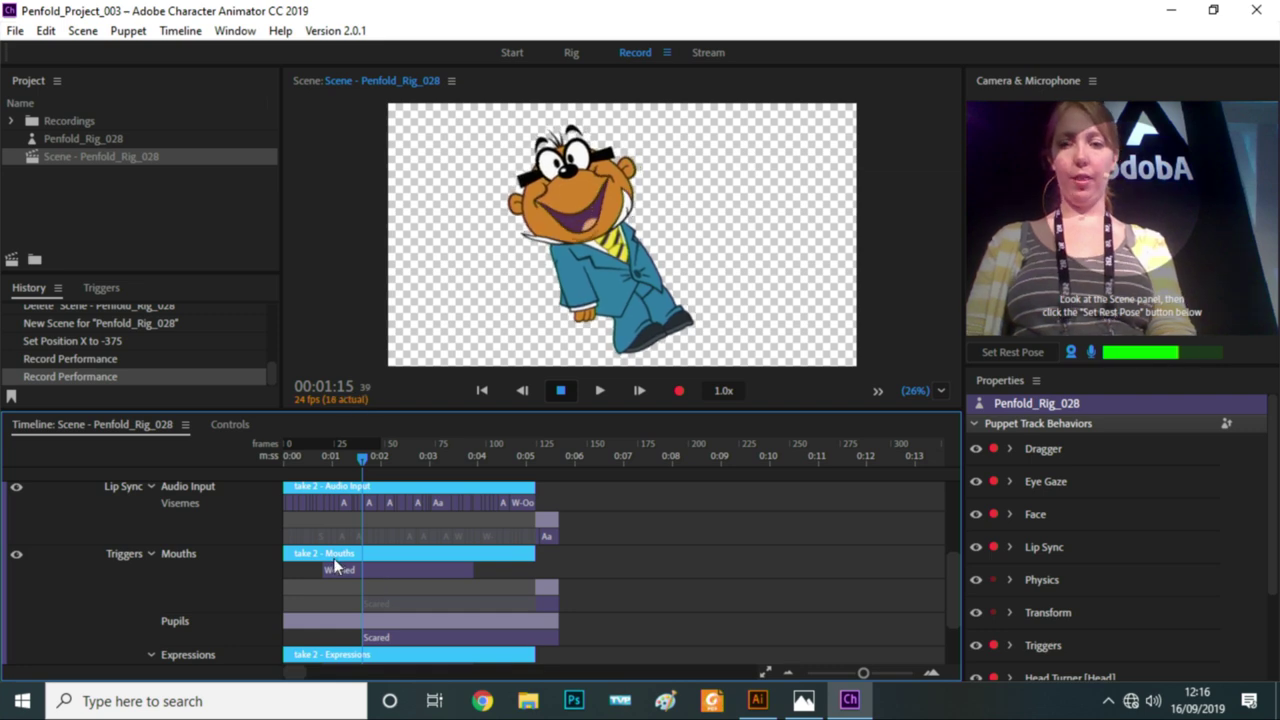
{"action": "left_click", "coordinate": [333, 558]}
{"action": "left_click", "coordinate": [357, 569]}
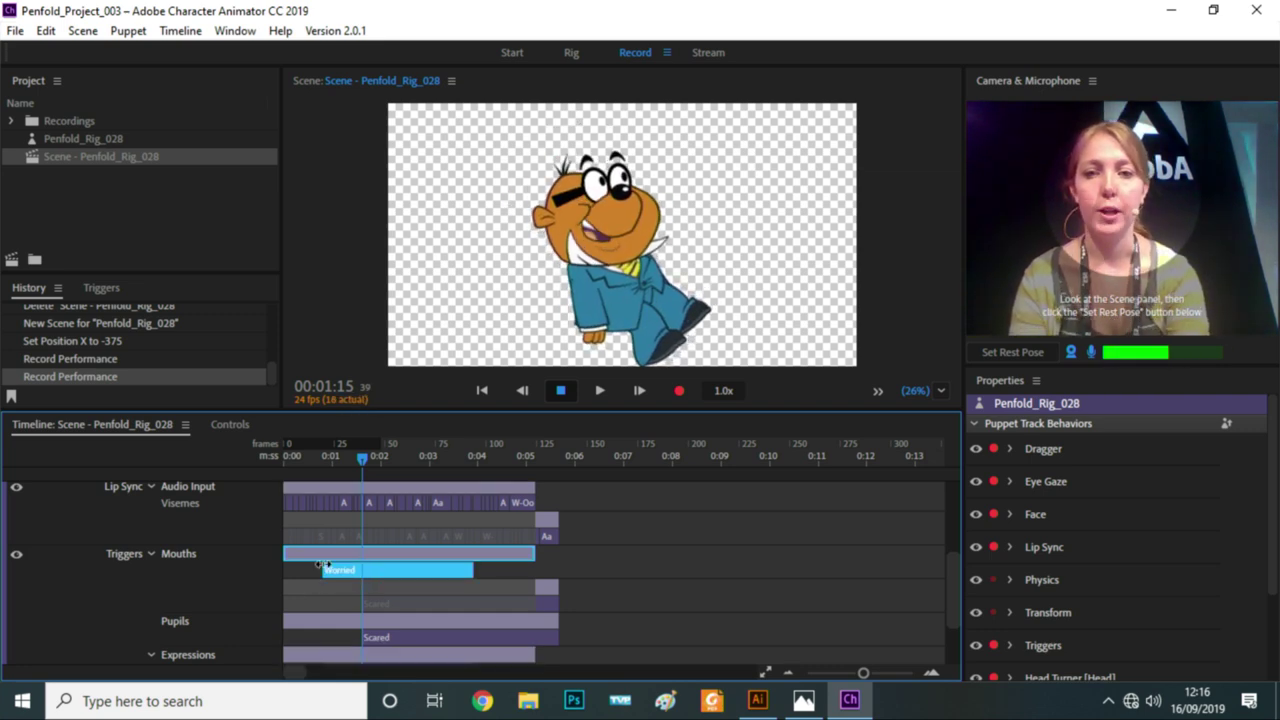
{"action": "left_click_drag", "start_coordinate": [362, 463], "coordinate": [332, 467]}
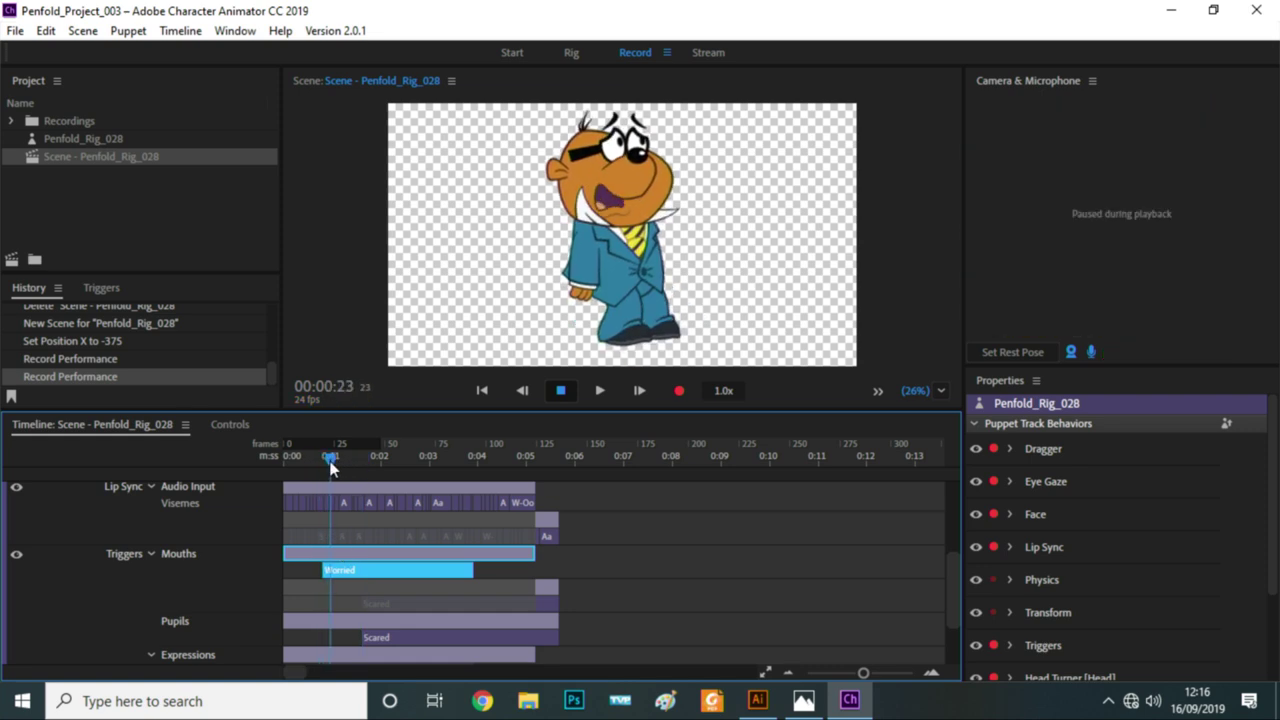
{"action": "left_click_drag", "start_coordinate": [324, 572], "coordinate": [290, 571]}
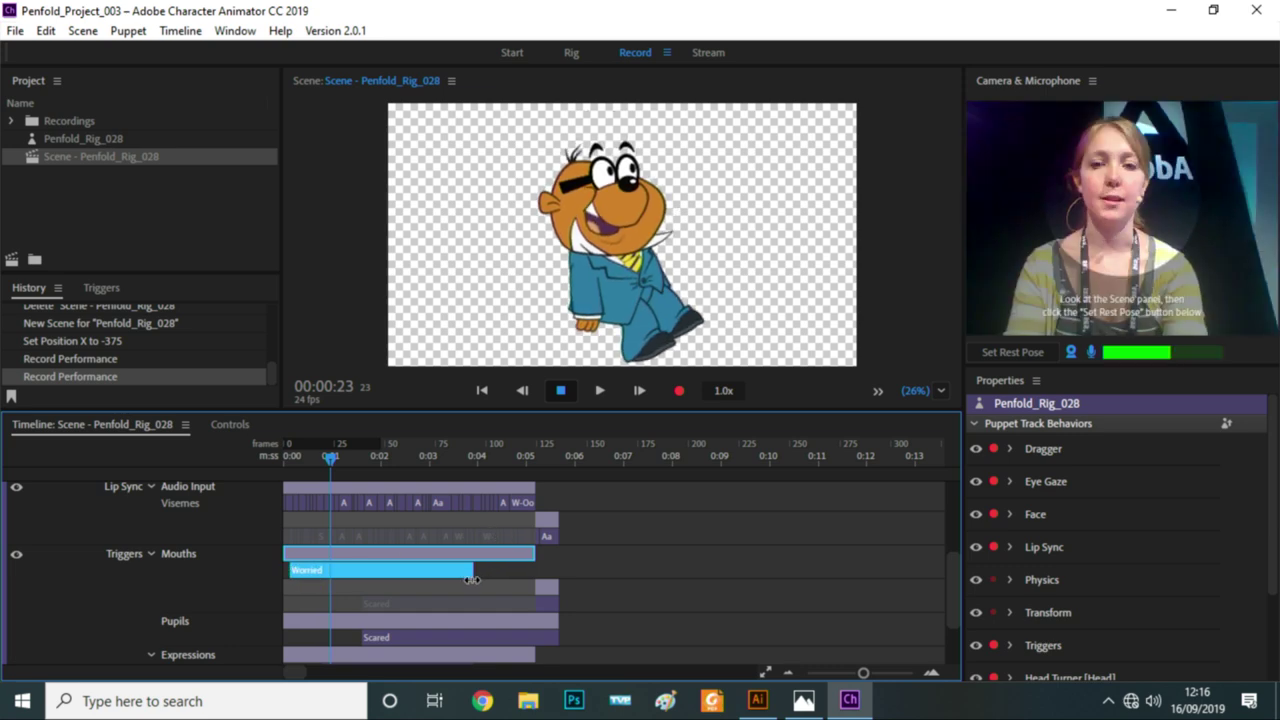
{"action": "left_click_drag", "start_coordinate": [444, 572], "coordinate": [447, 572]}
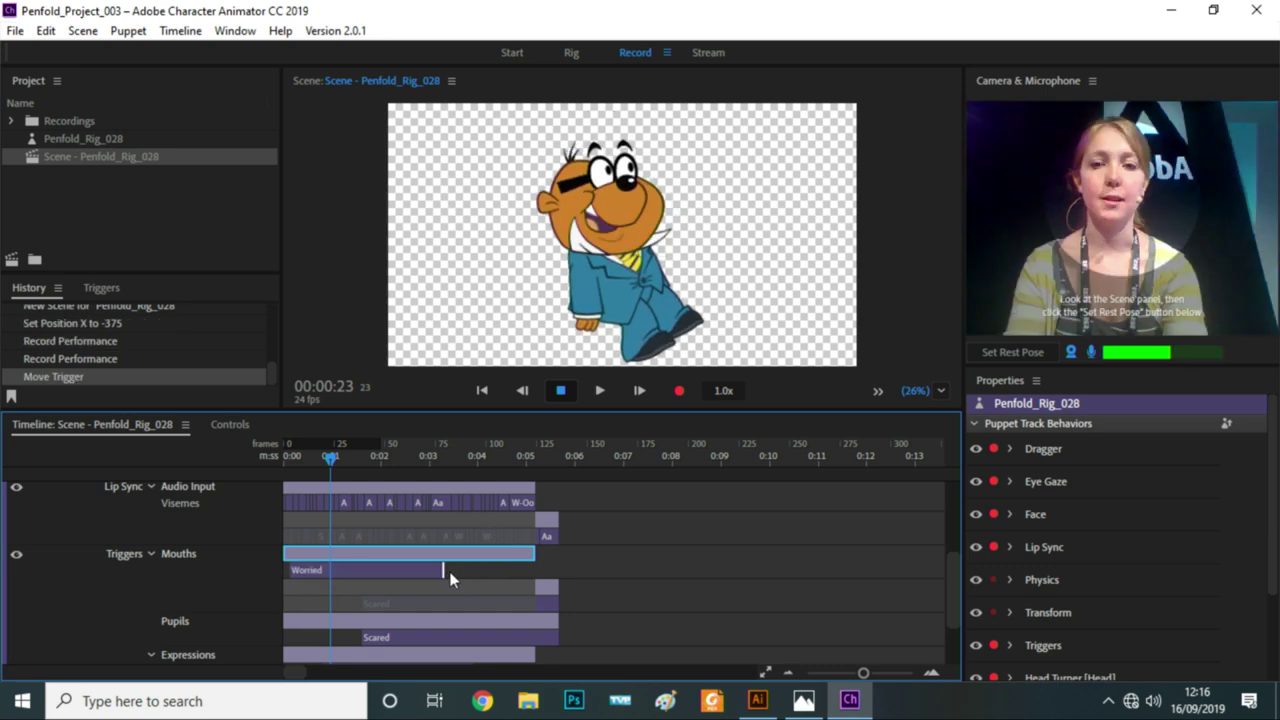
Check the trigger timing and delete the trigger on take 2's Pupils track
{"action": "scroll", "coordinate": [445, 571], "scroll_direction": "down", "scroll_amount": 1}
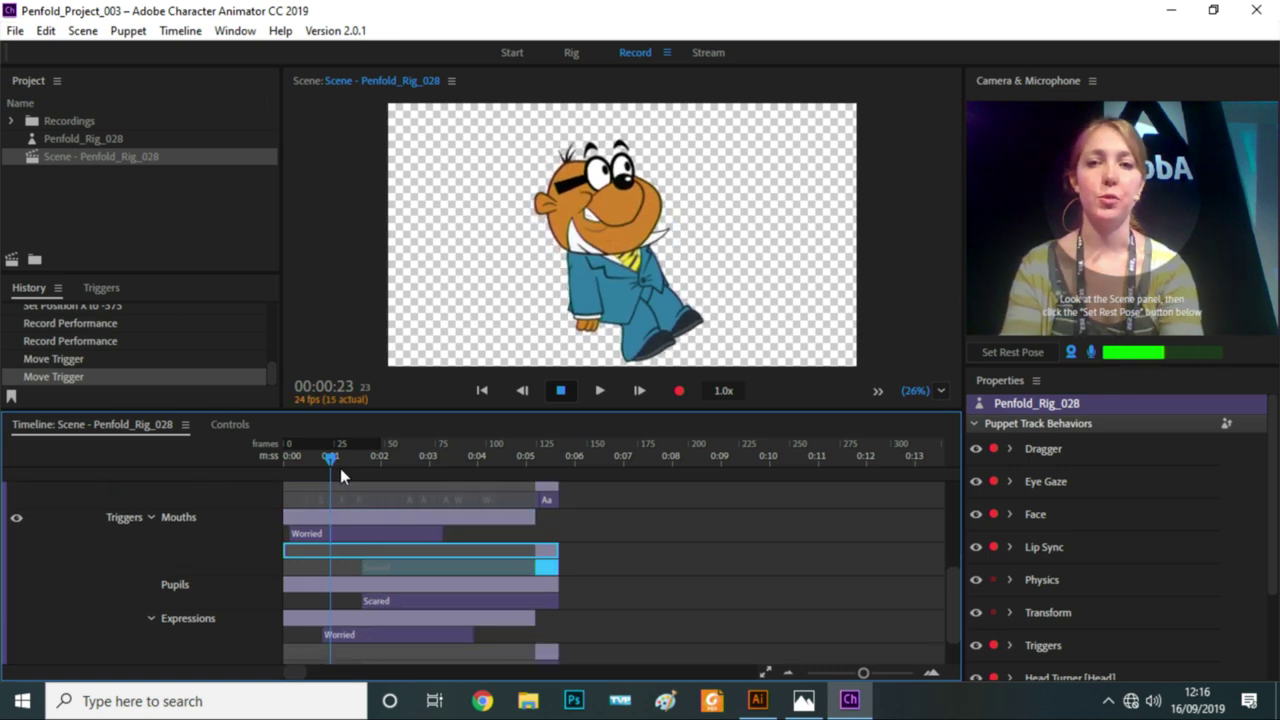
{"action": "left_click_drag", "start_coordinate": [340, 462], "coordinate": [400, 458]}
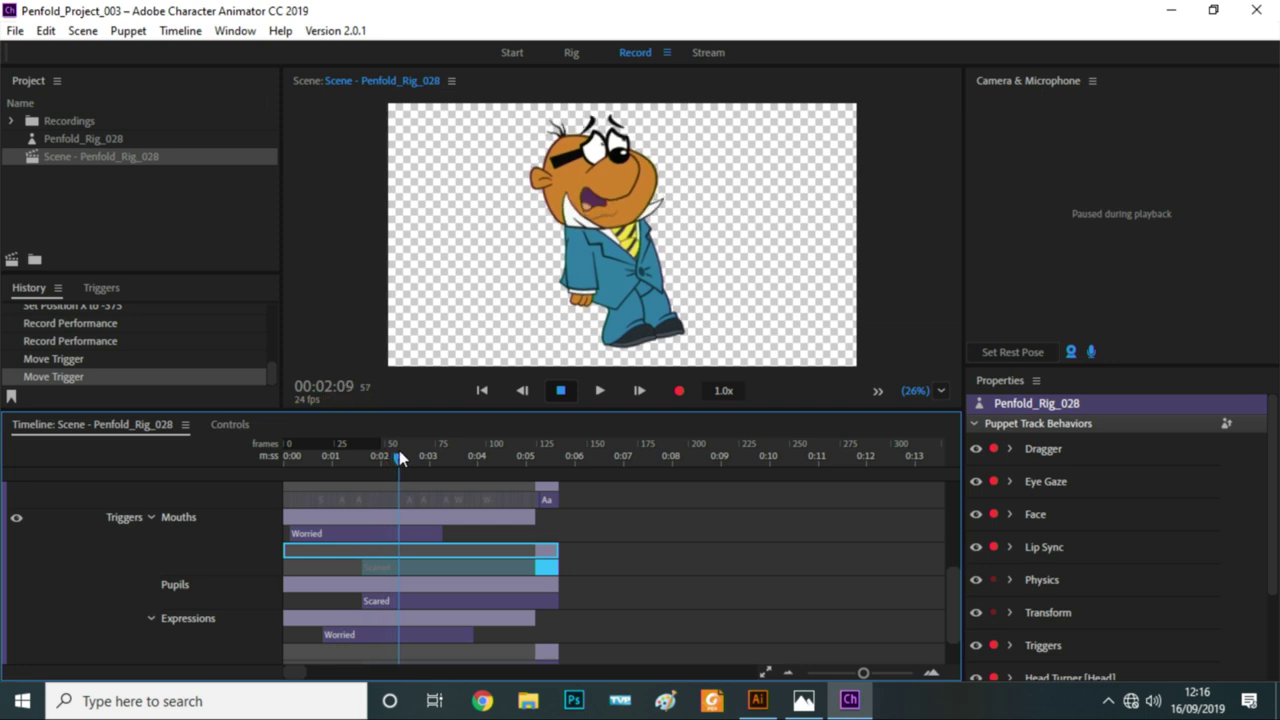
{"action": "left_click", "coordinate": [382, 598]}
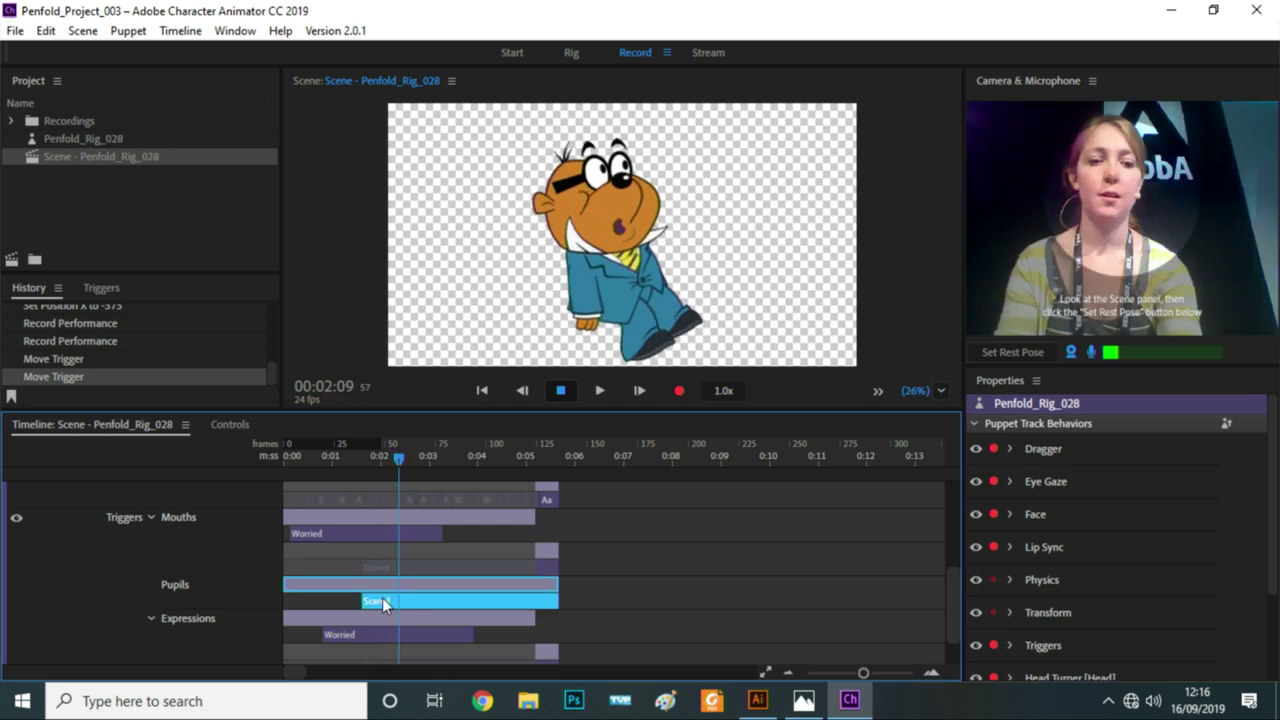
{"action": "key", "text": "Delete"}
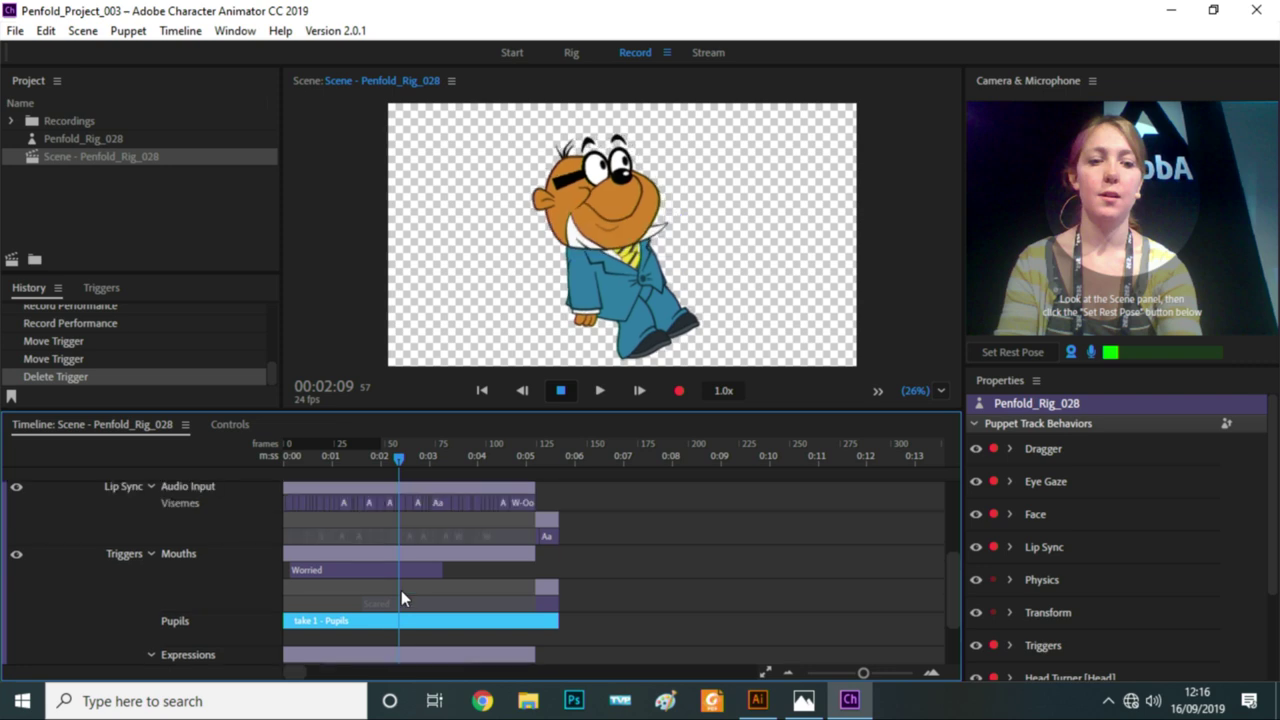
{"action": "scroll", "coordinate": [401, 590], "scroll_direction": "down", "scroll_amount": 2}
{"action": "right_click", "coordinate": [401, 590]}
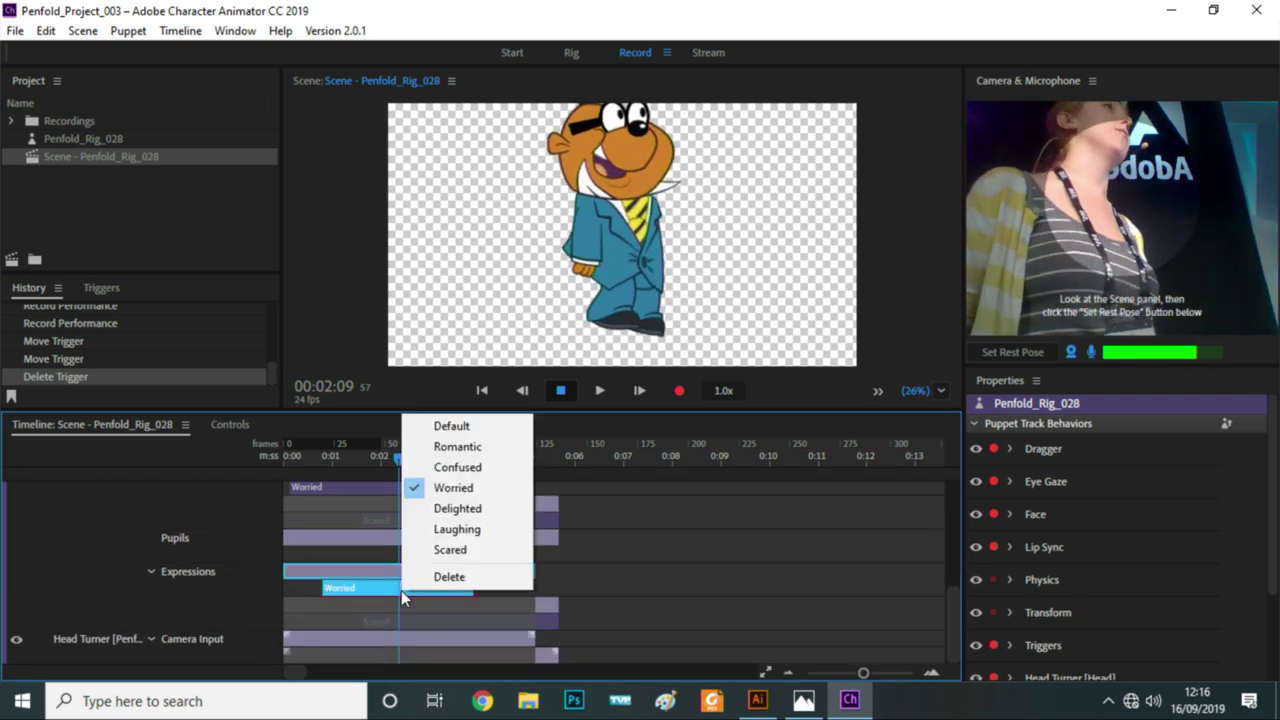
{"action": "left_click", "coordinate": [651, 549]}
Deselect the triggers on the timeline
{"action": "left_click", "coordinate": [651, 549]}
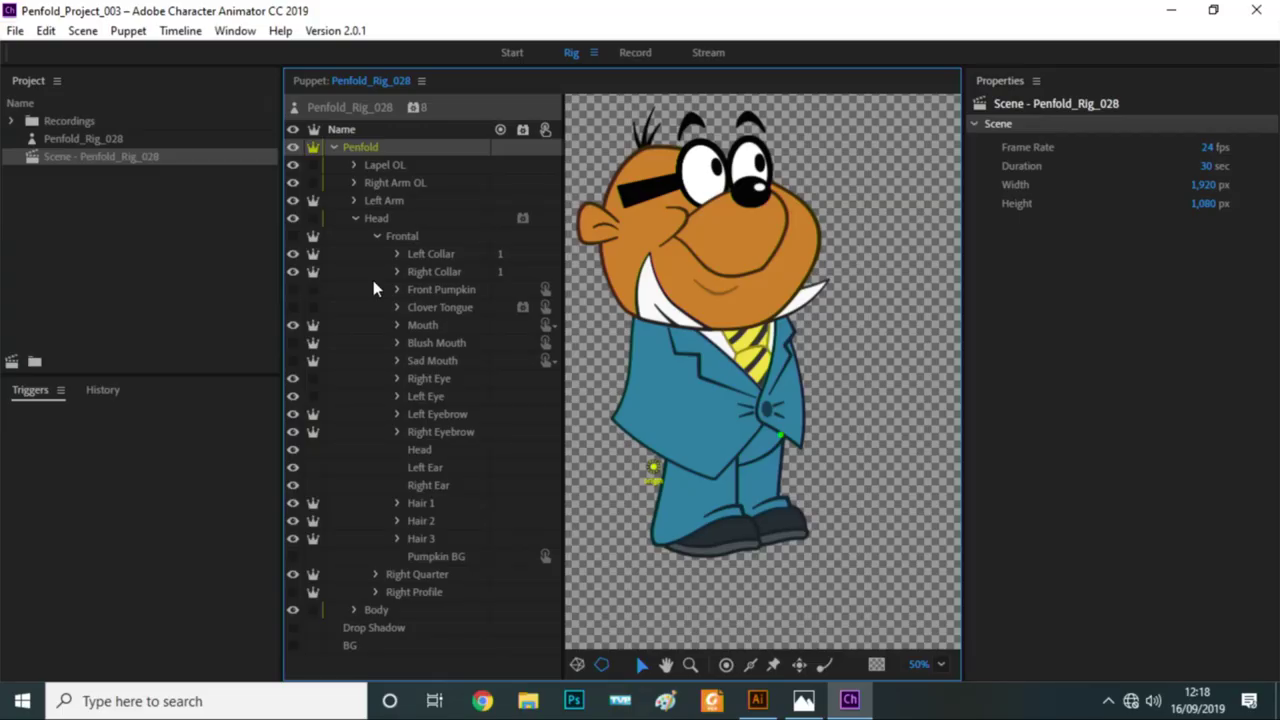
Collapse the Head group and scroll the Triggers list to the Arms triggers like Exclaim and Shrug
{"action": "left_click", "coordinate": [354, 218]}
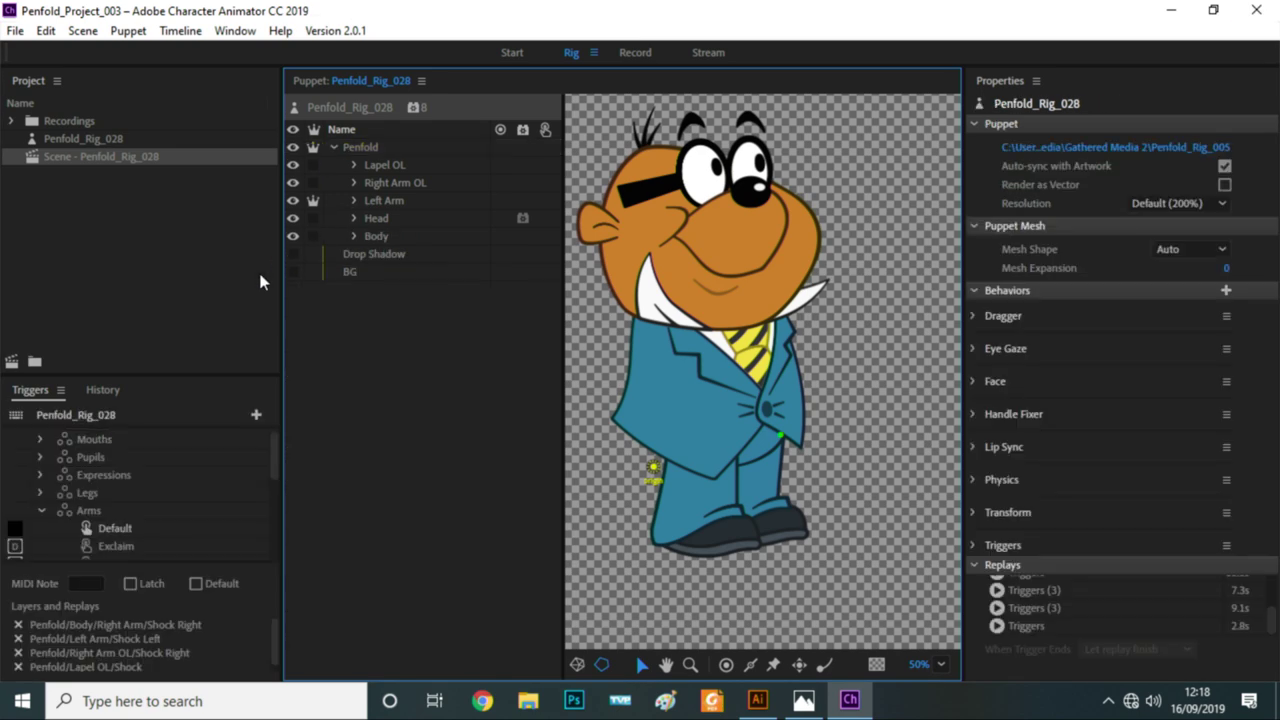
{"action": "left_click", "coordinate": [58, 504]}
{"action": "scroll", "coordinate": [58, 504], "scroll_direction": "down", "scroll_amount": 2}
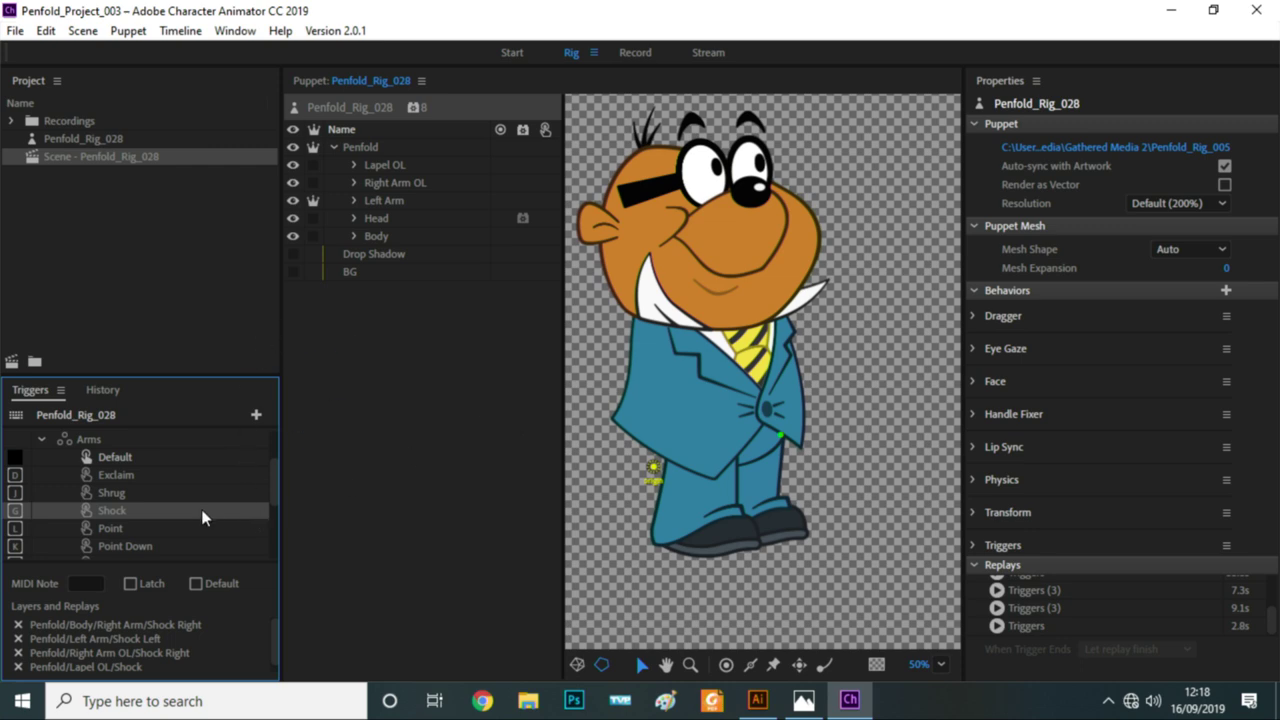
{"action": "scroll", "coordinate": [200, 540], "scroll_direction": "up", "scroll_amount": 1}
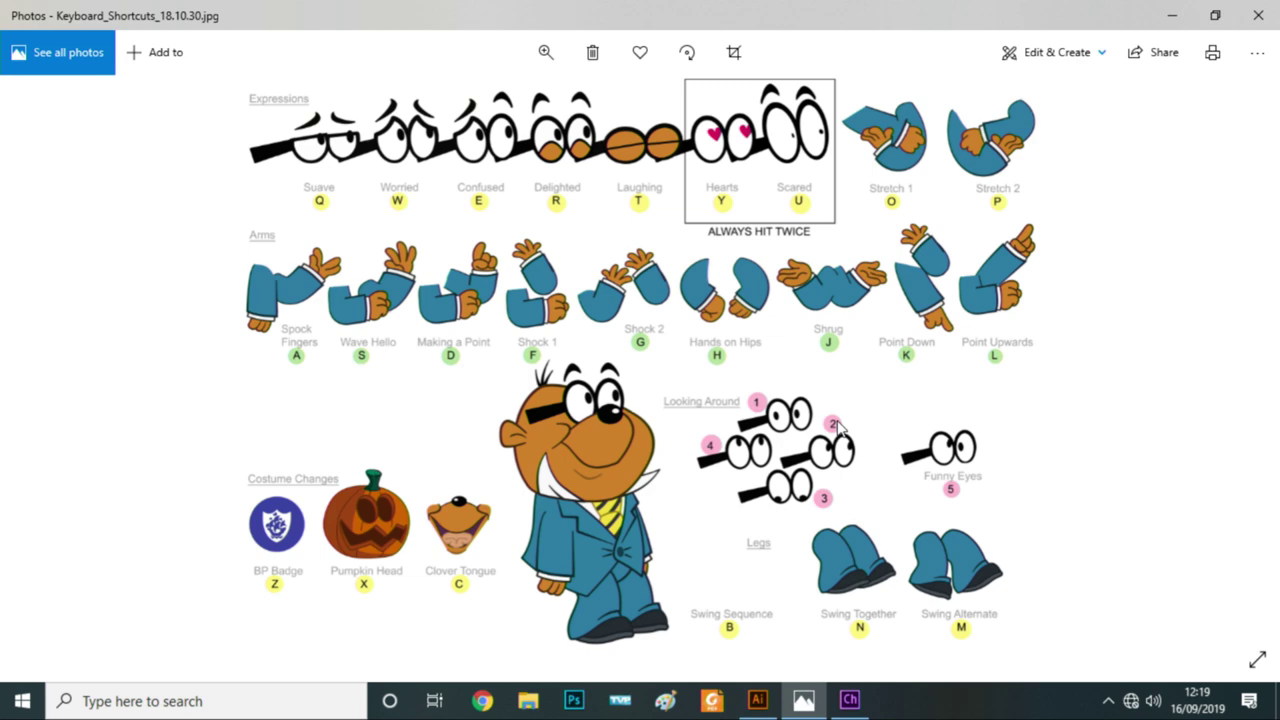
Step ahead to Snip_05.PNG, then go back to Keyboard_Shortcuts_18.10.30.jpg
{"action": "key", "text": "Right"}
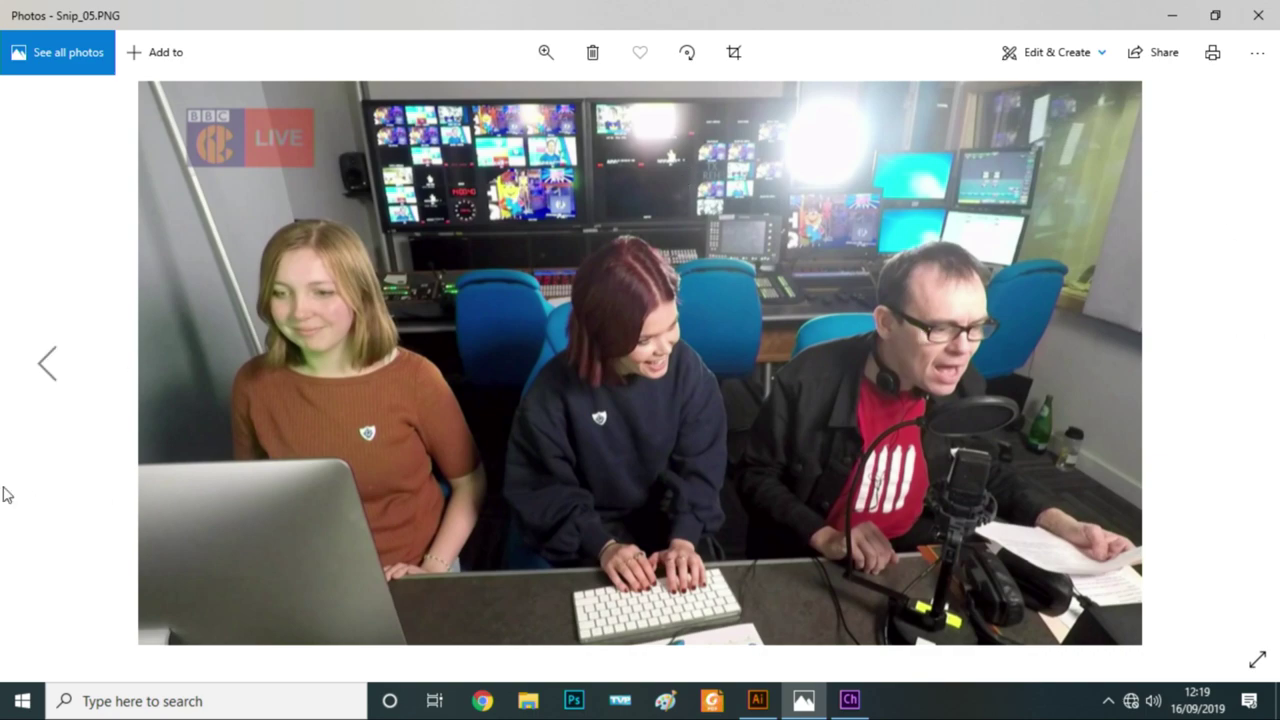
{"action": "left_click", "coordinate": [42, 375]}
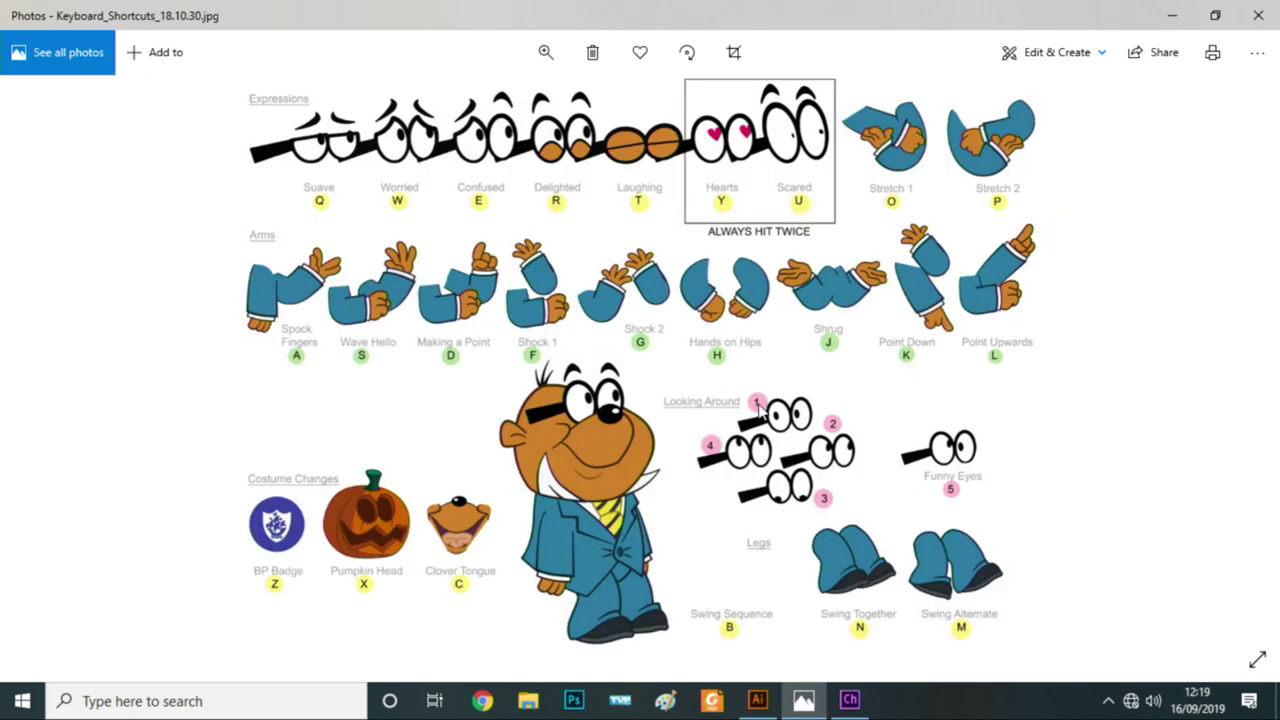
Return to Character Animator in Stream mode and Set Rest Pose so the webcam drives Penfold
{"action": "left_click", "coordinate": [852, 712]}
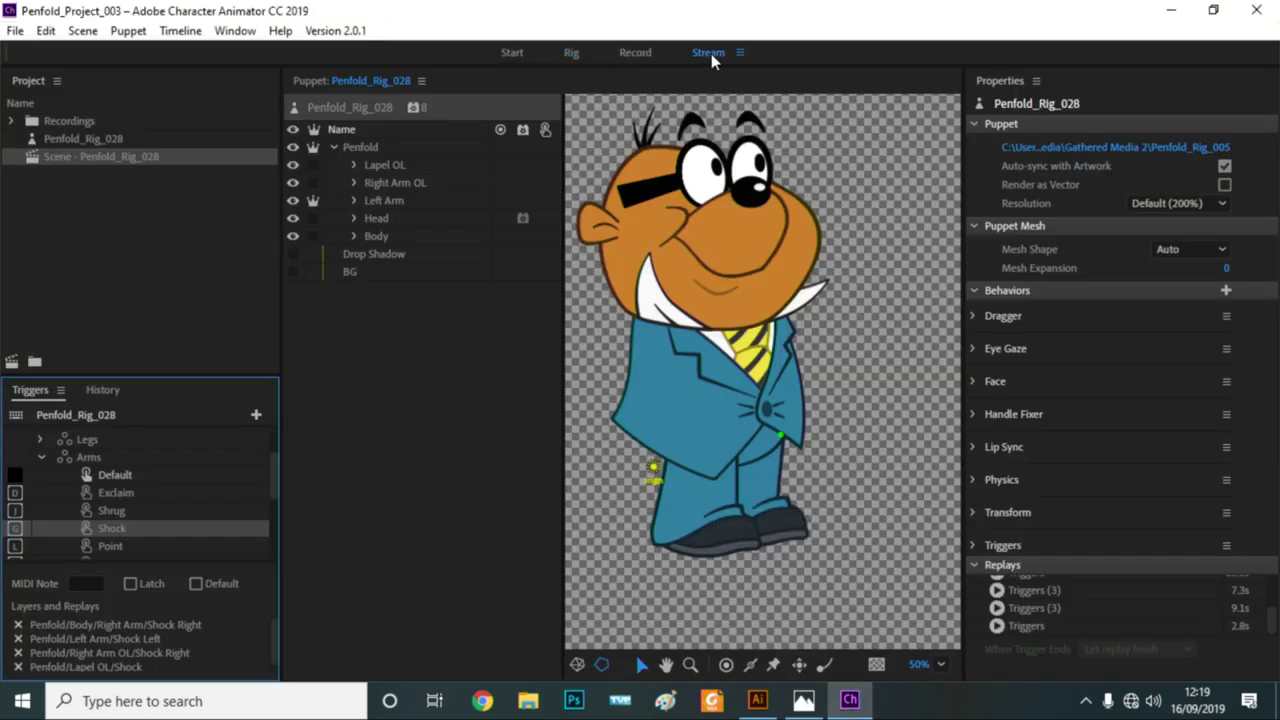
{"action": "left_click", "coordinate": [710, 54]}
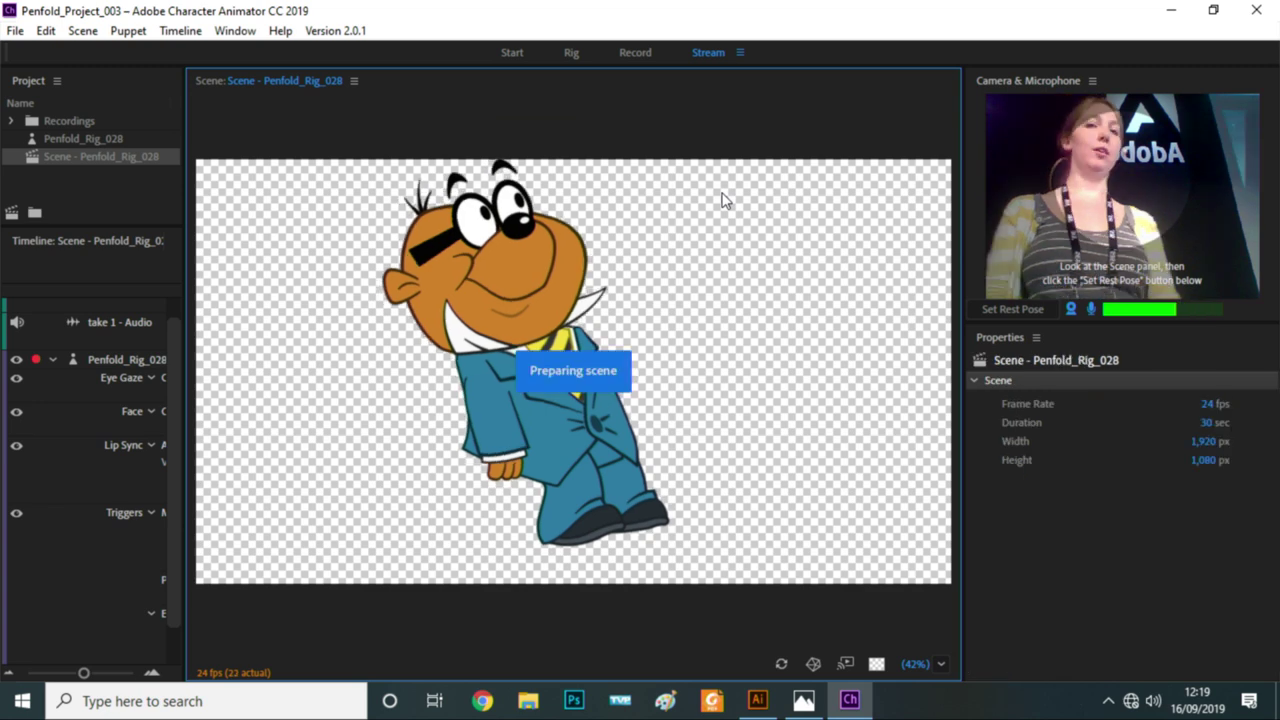
{"action": "left_click", "coordinate": [1001, 312]}
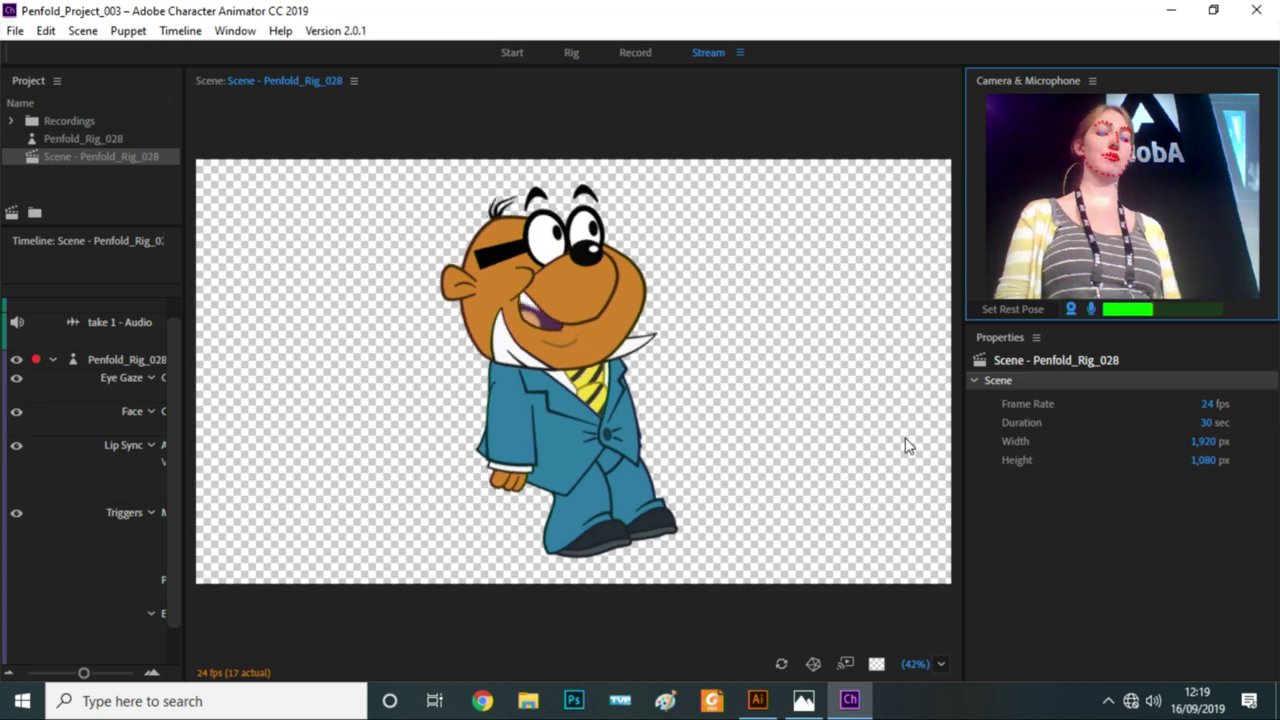